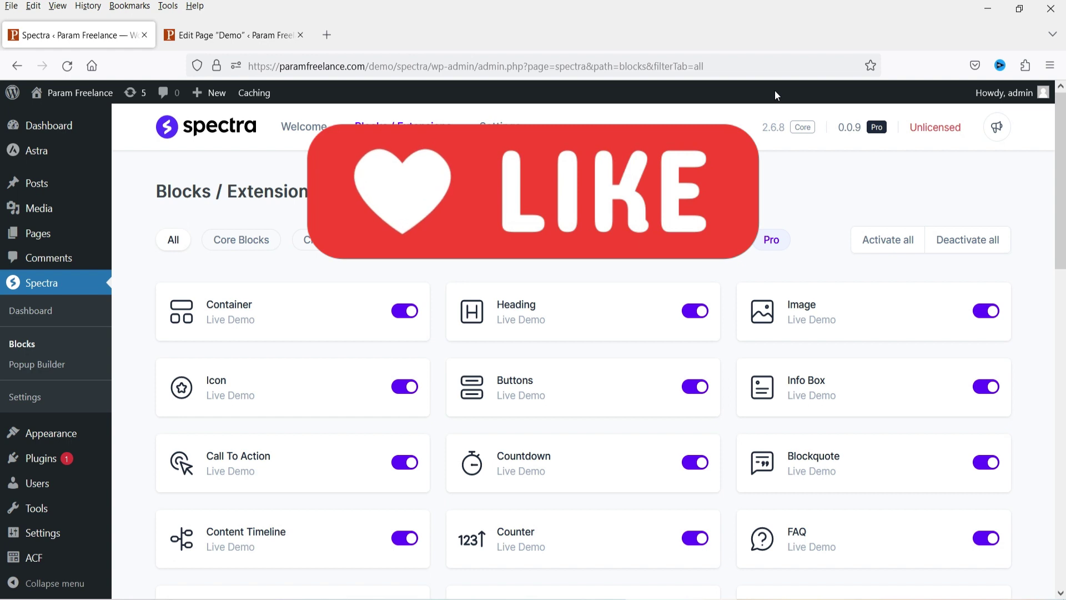
Scroll down the Spectra Blocks / Extensions list of enabled Pro blocks
scroll(1028, 402, down, 5)
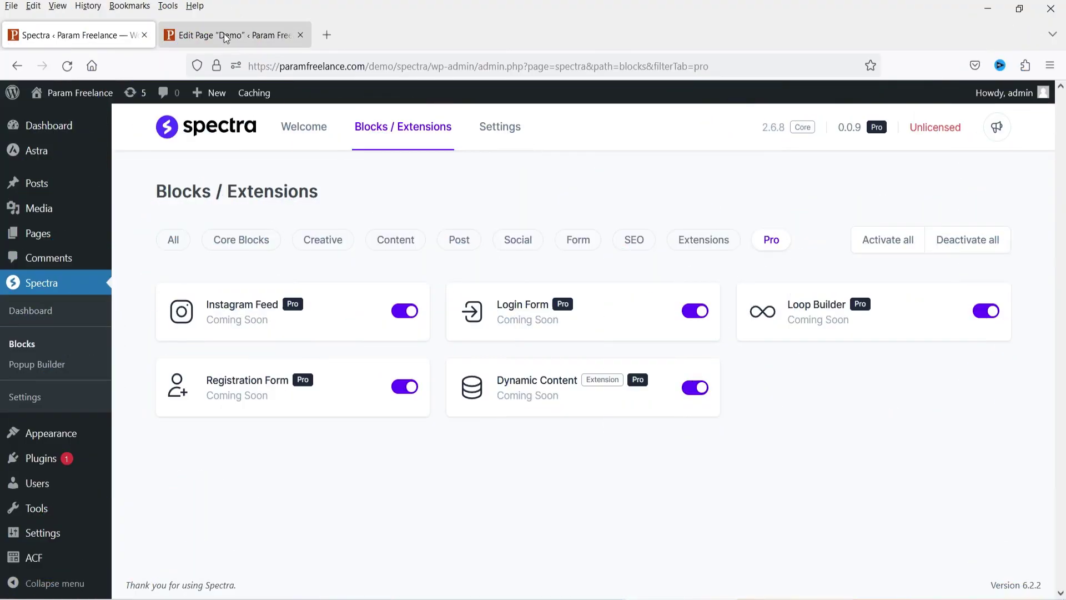
click(227, 35)
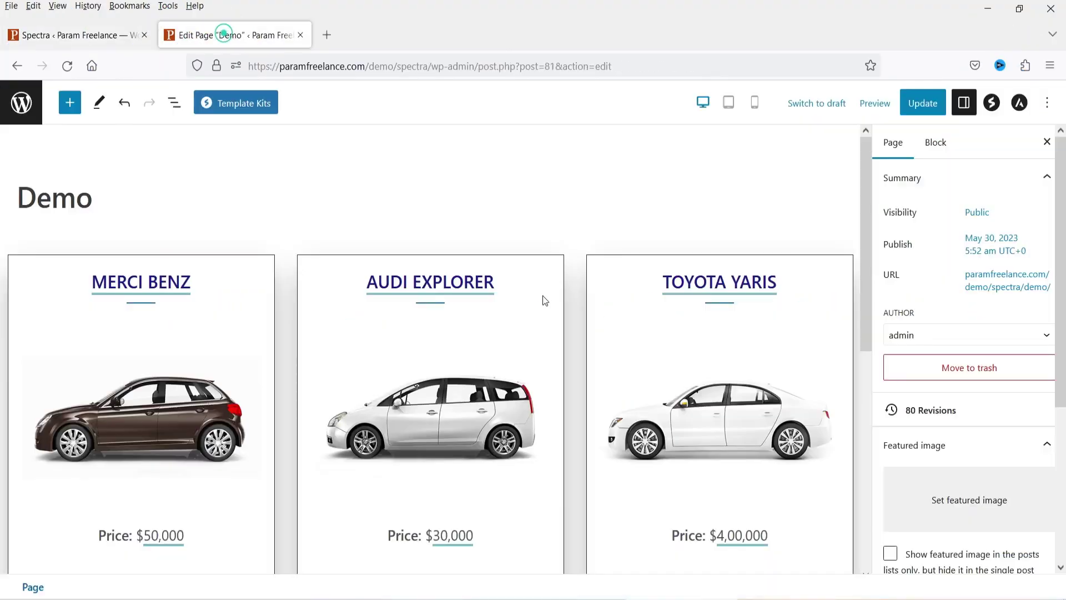
scroll(645, 284, down, 5)
scroll(431, 236, up, 4)
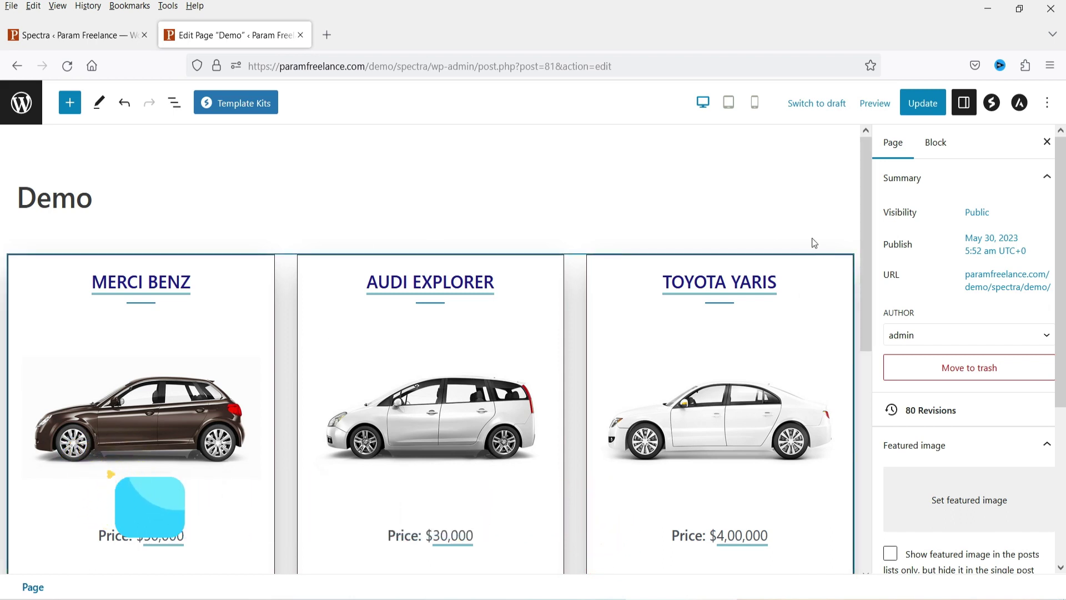
scroll(789, 276, down, 5)
scroll(744, 389, down, 2)
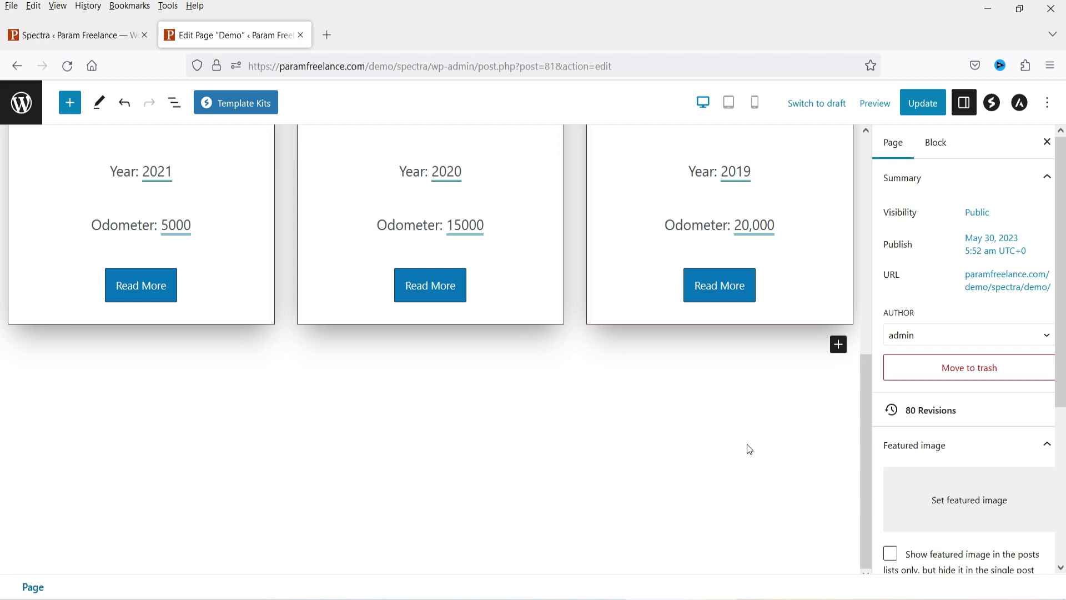
scroll(768, 449, up, 5)
scroll(669, 390, down, 5)
click(74, 105)
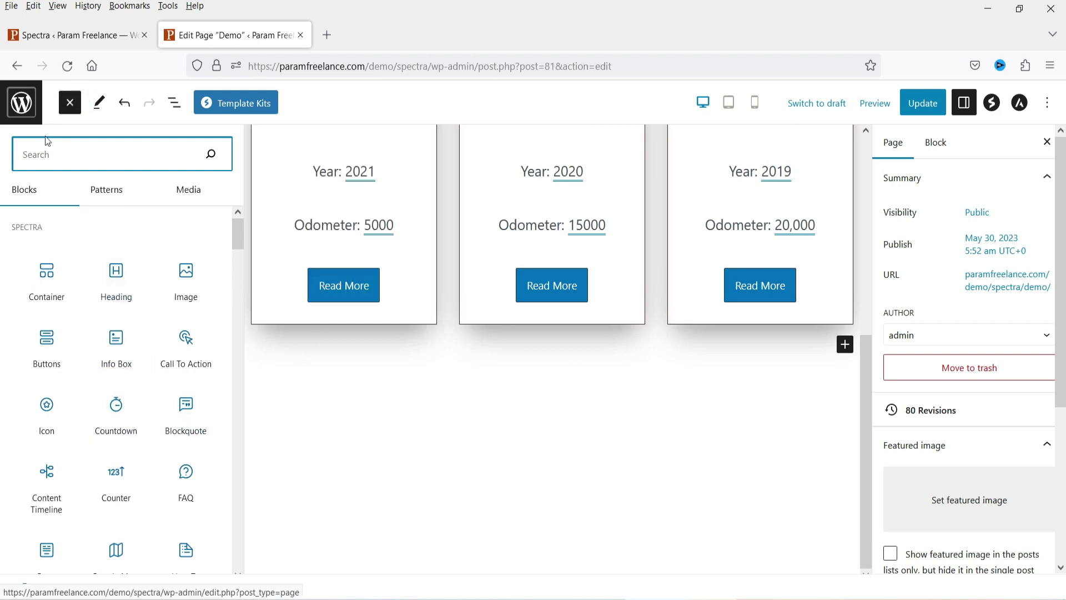
Abandon the 'social' block library search and insert a Spacer below the car cards
text(social)
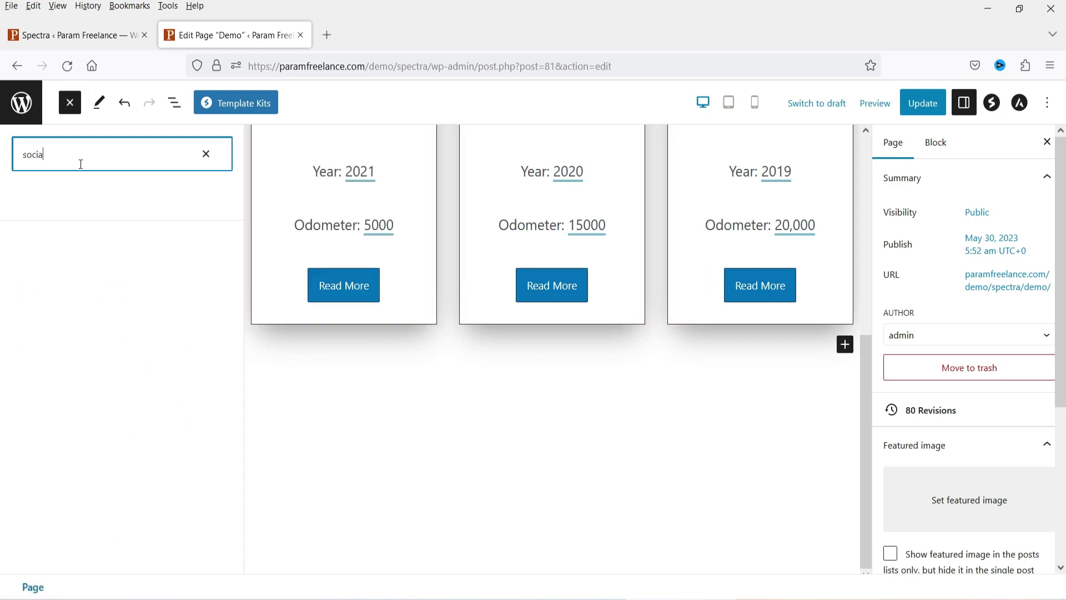
mouse_move(112, 233)
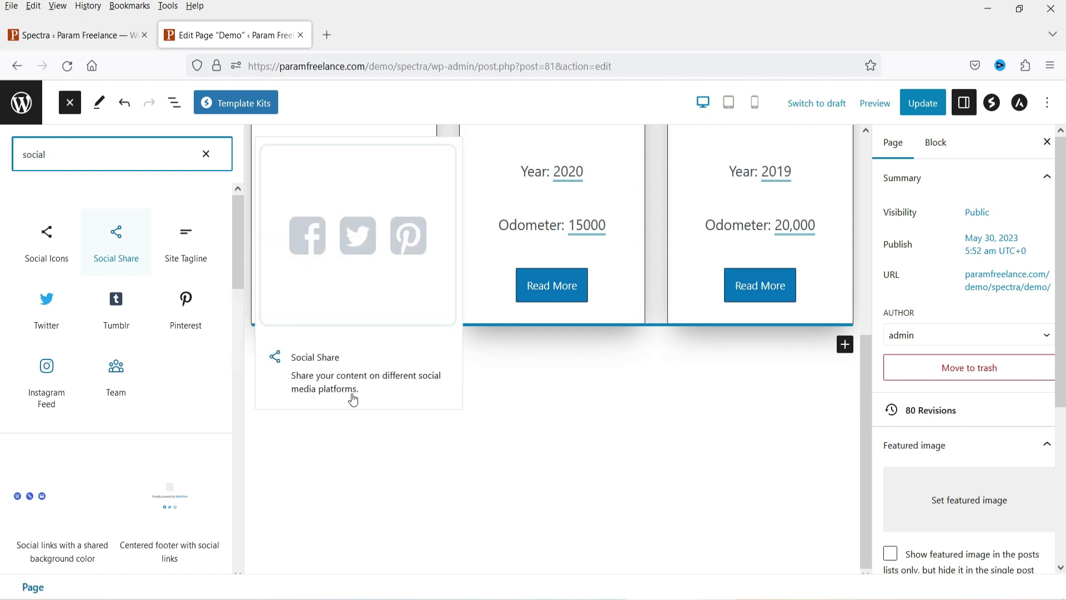
click(580, 414)
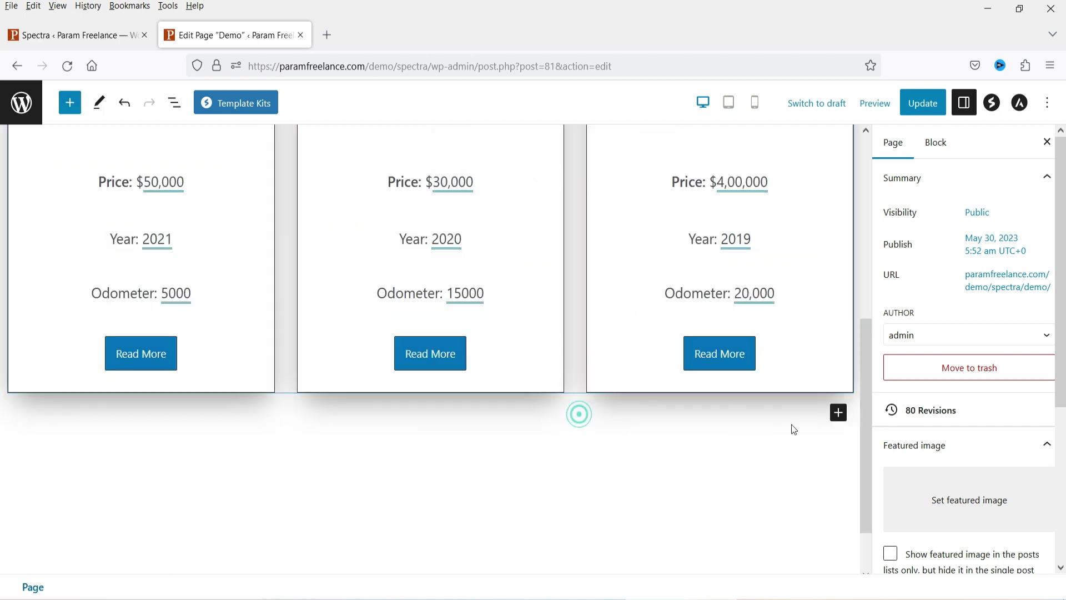
click(837, 422)
click(793, 526)
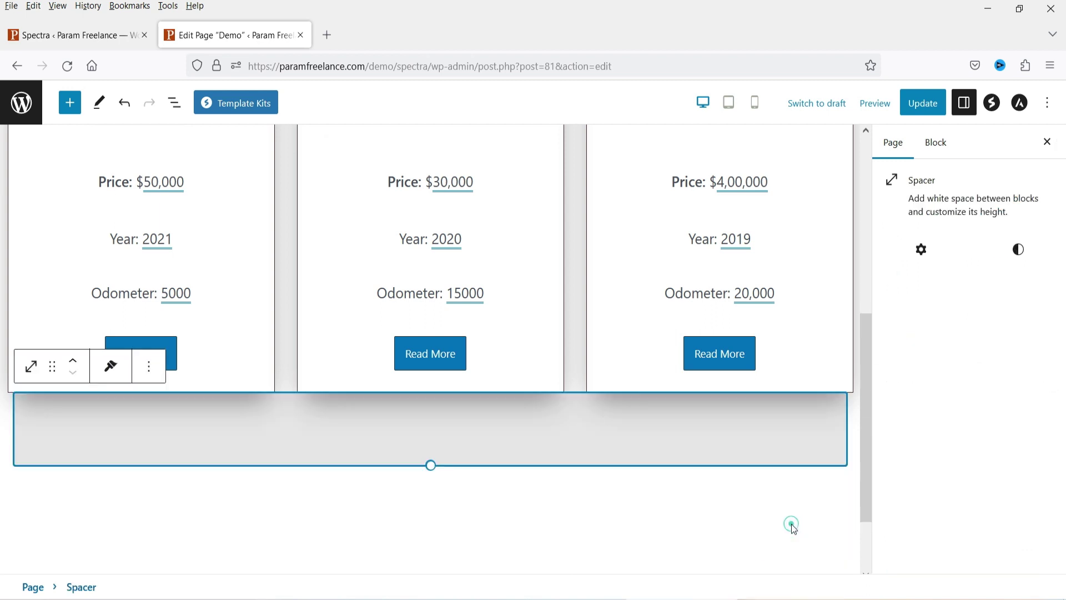
scroll(649, 569, down, 2)
click(400, 400)
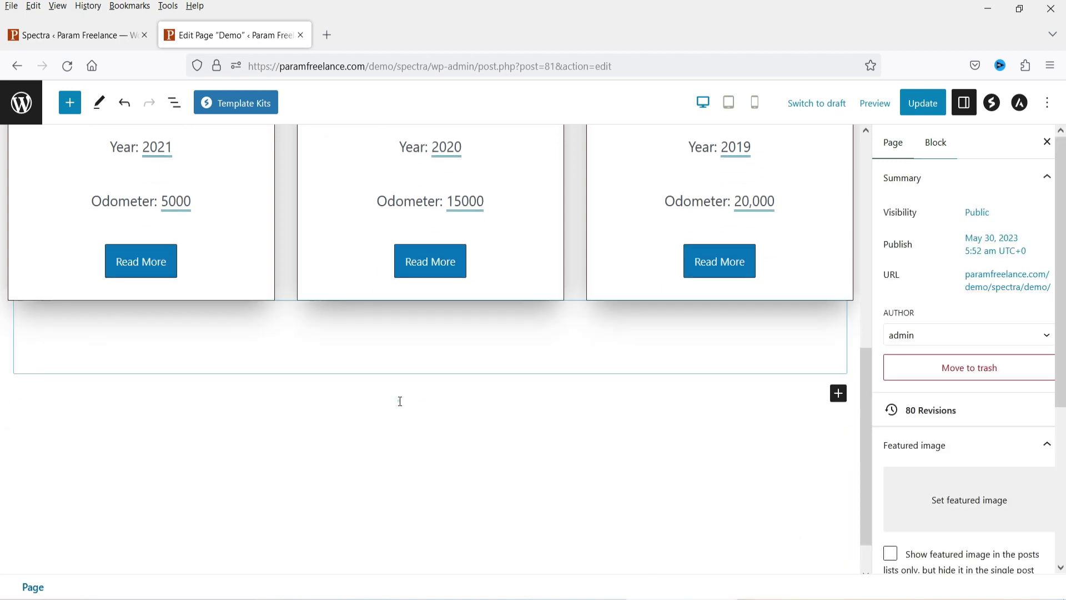
Search 'social' in the quick inserter and add the Social Share block below the Spacer
click(839, 394)
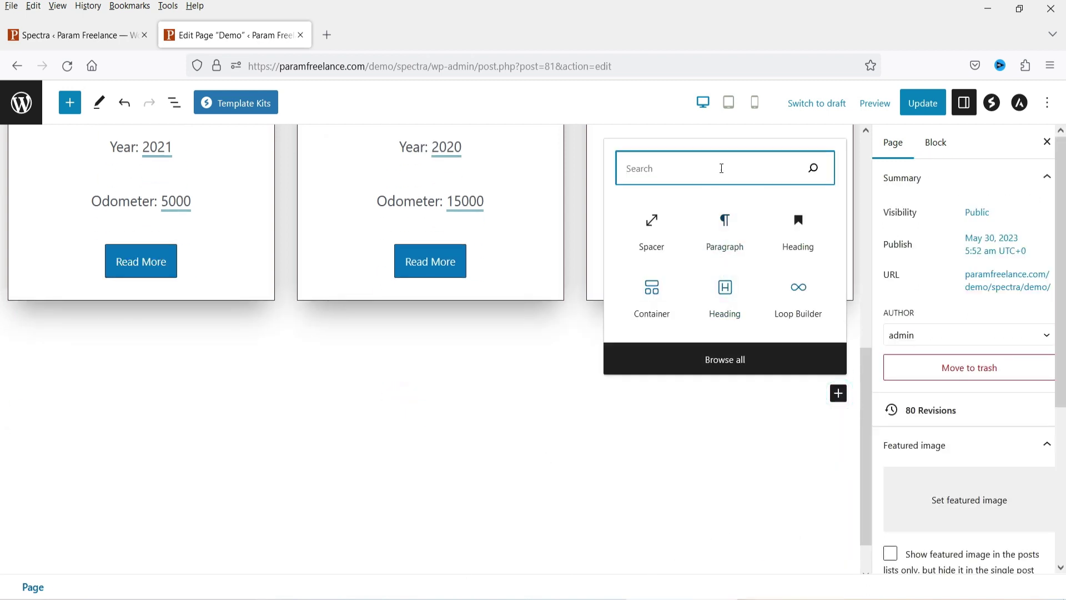
text(social)
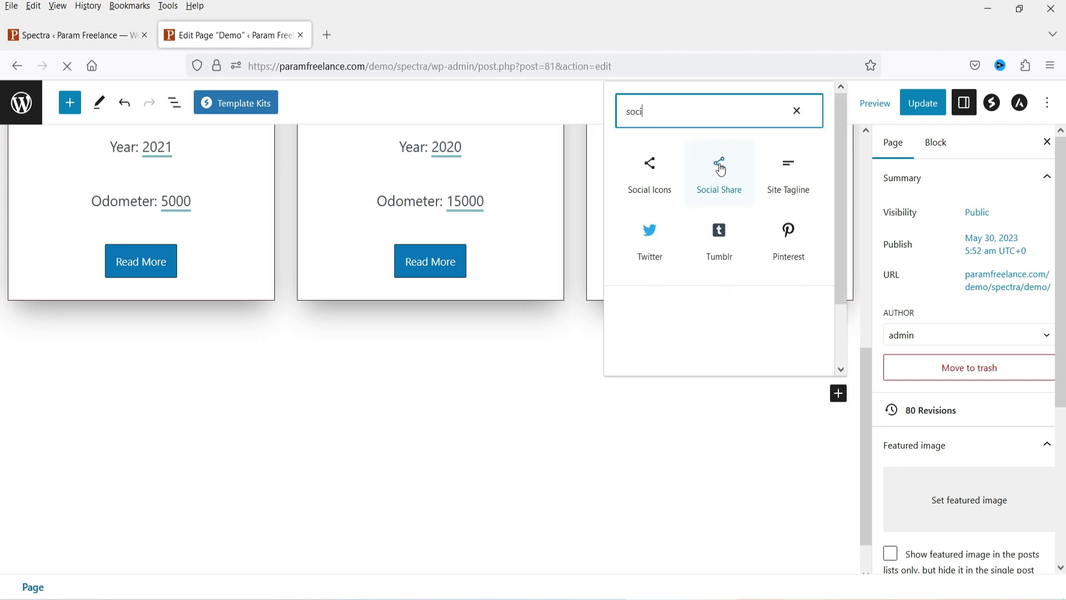
click(724, 185)
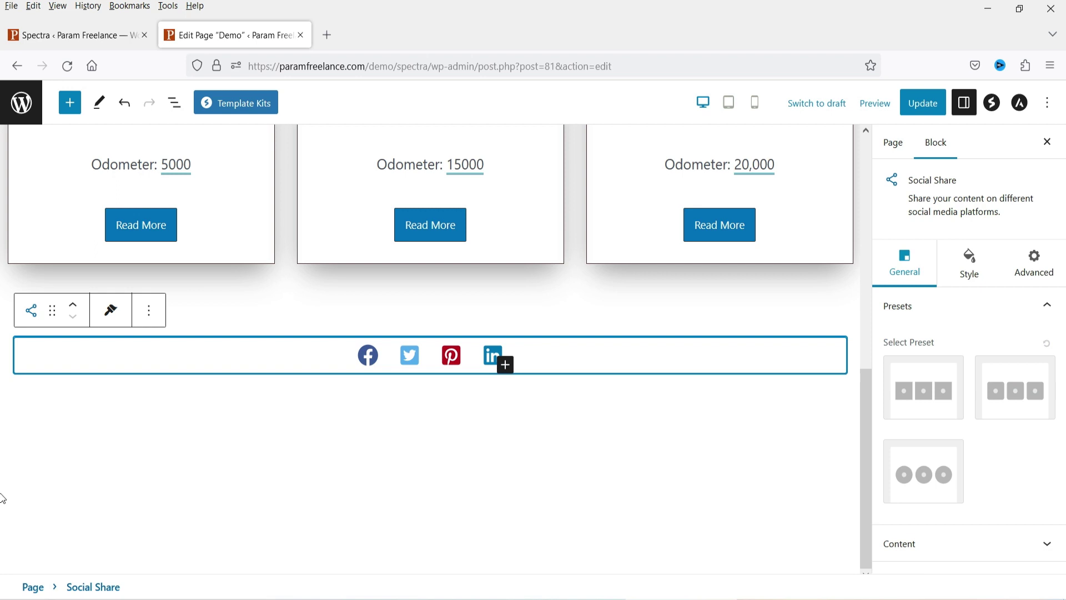
Try the square and separated icon presets, settle on circular icons, and expand the layout settings
click(918, 389)
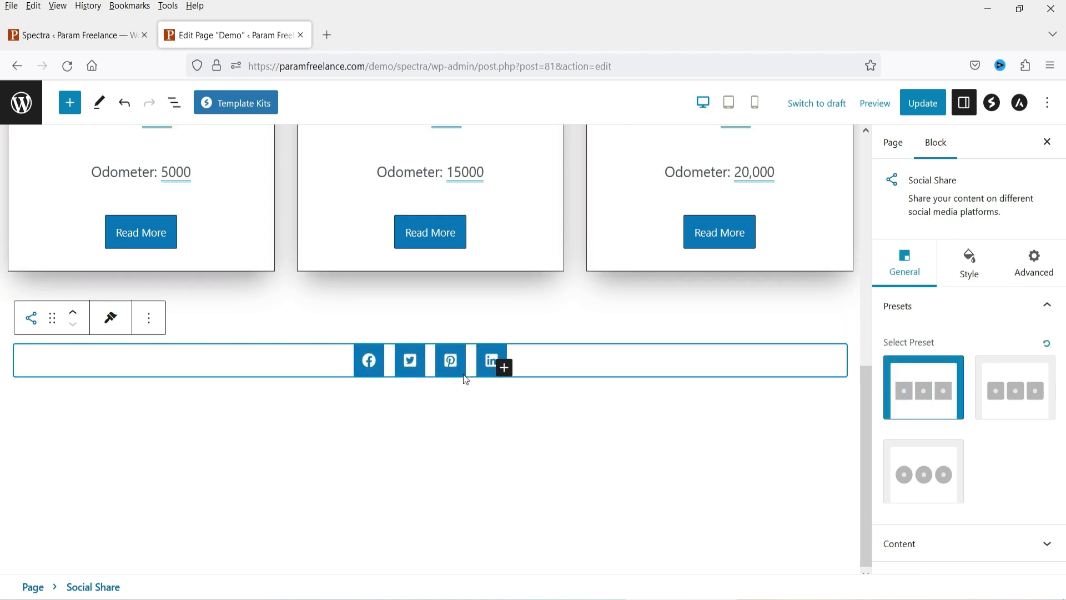
click(1034, 397)
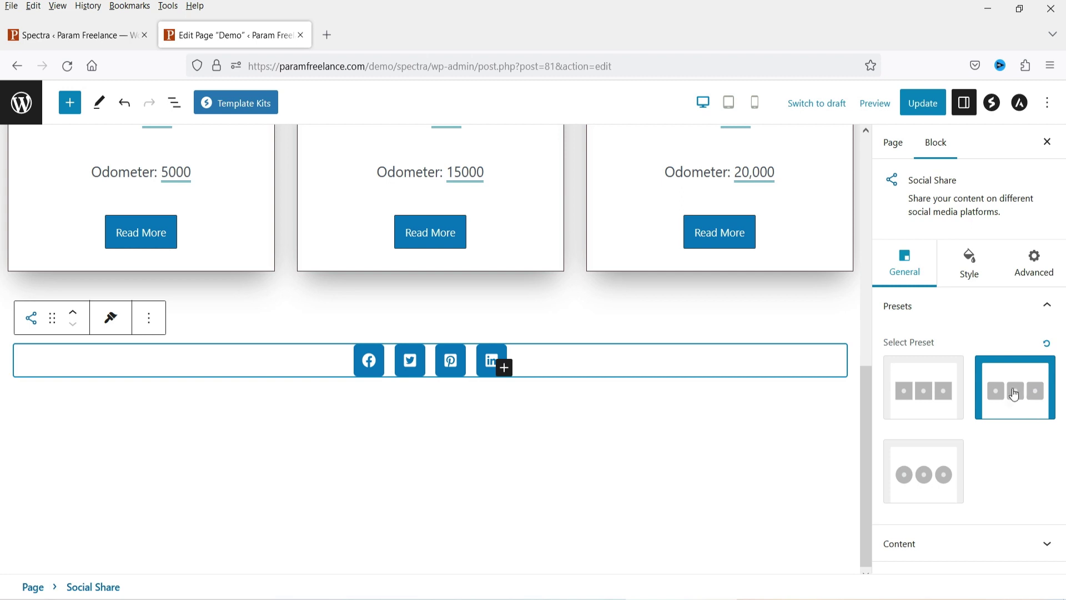
click(927, 464)
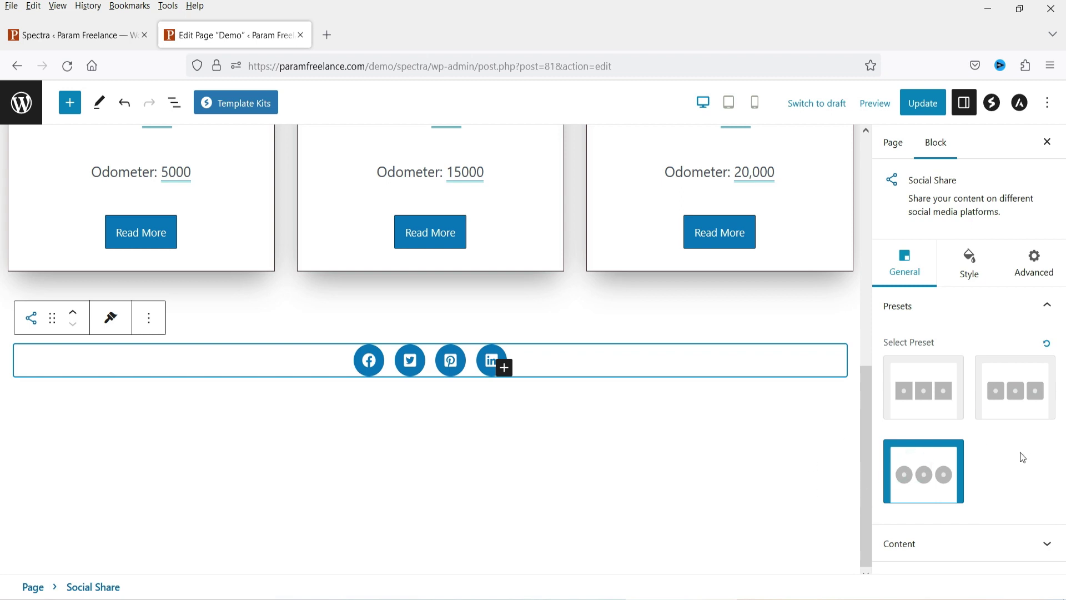
click(952, 543)
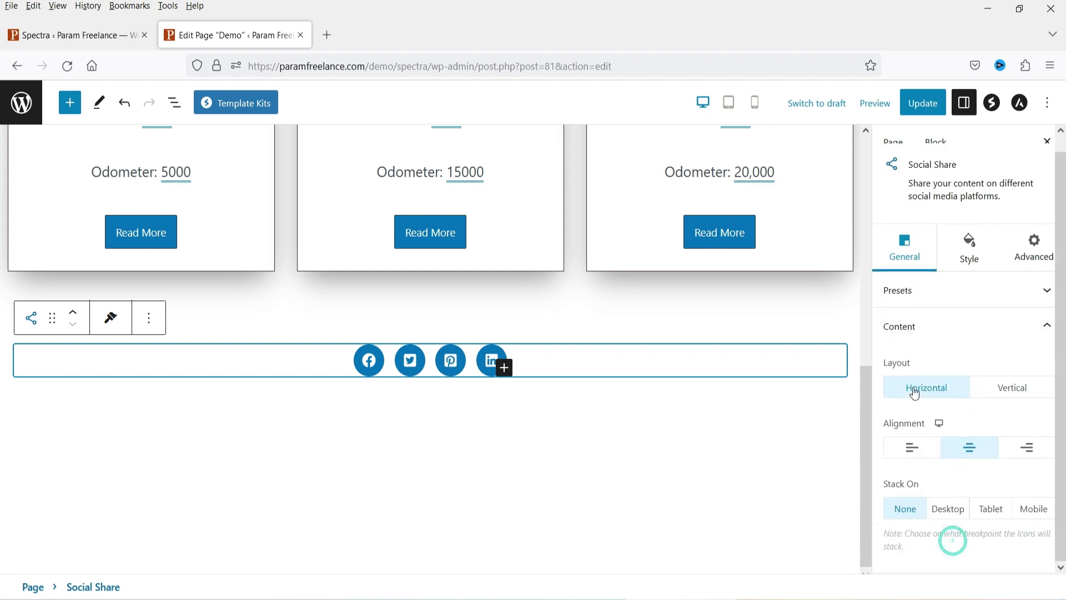
Test left and right alignment, leaving the social icons centred
click(905, 449)
click(976, 448)
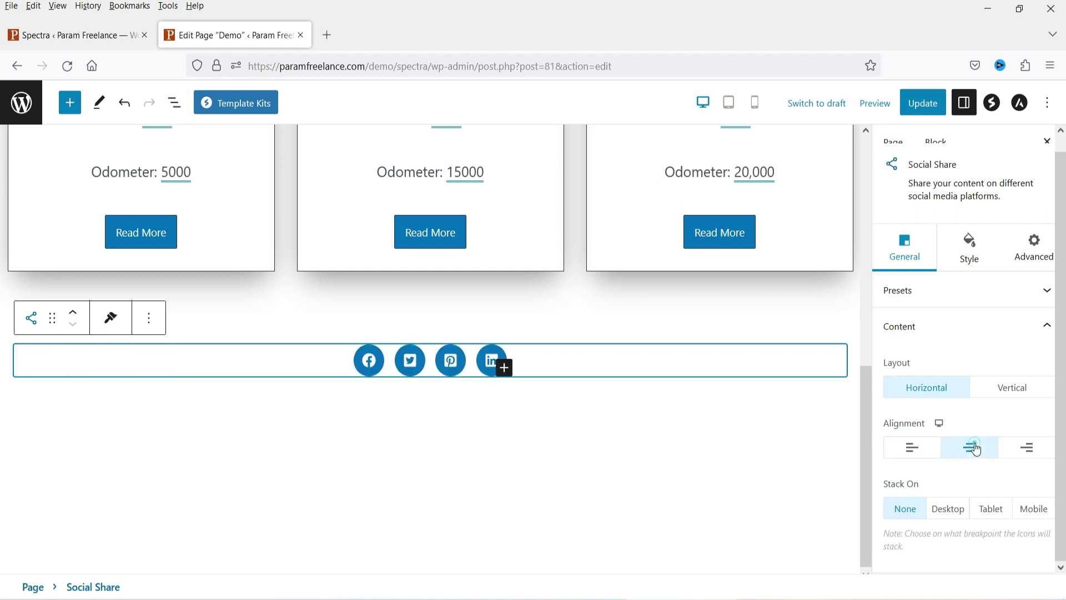
click(1028, 447)
click(966, 450)
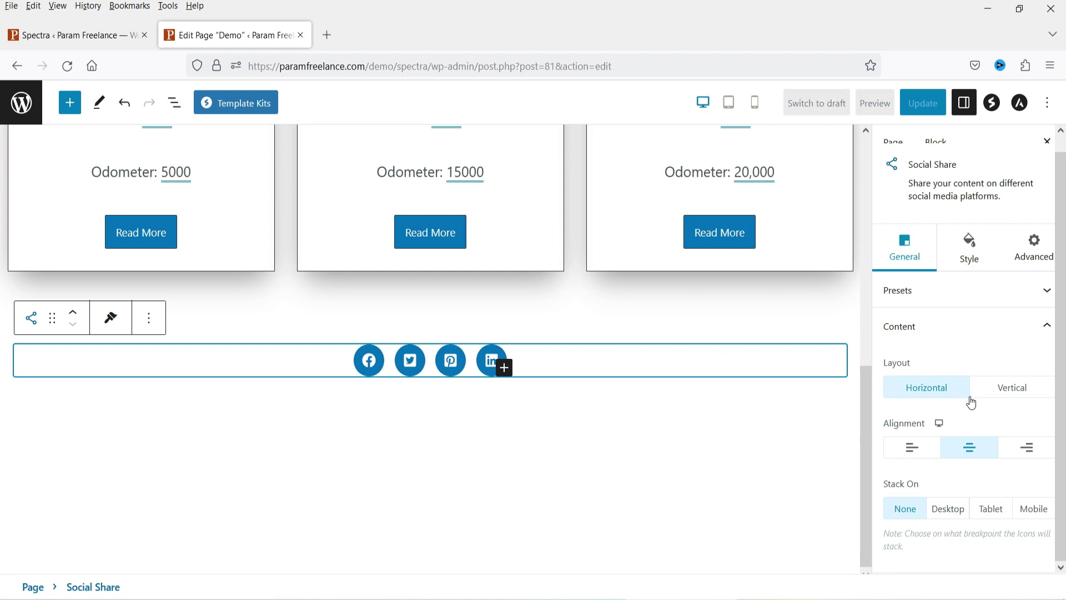
Test the Stack On options in mobile, tablet and desktop previews, ending with None
click(950, 509)
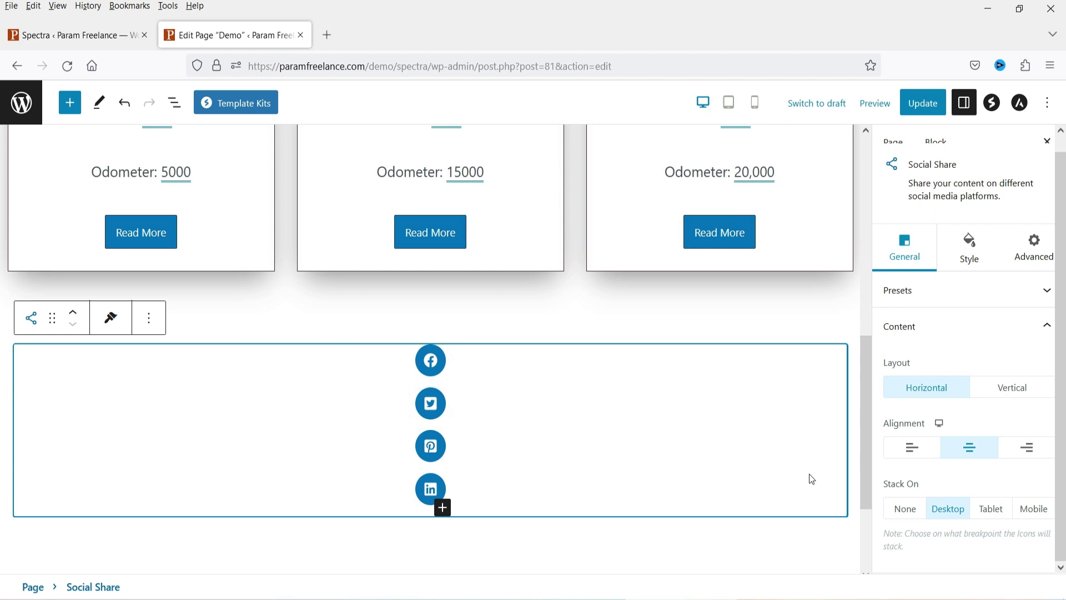
click(996, 509)
click(1036, 515)
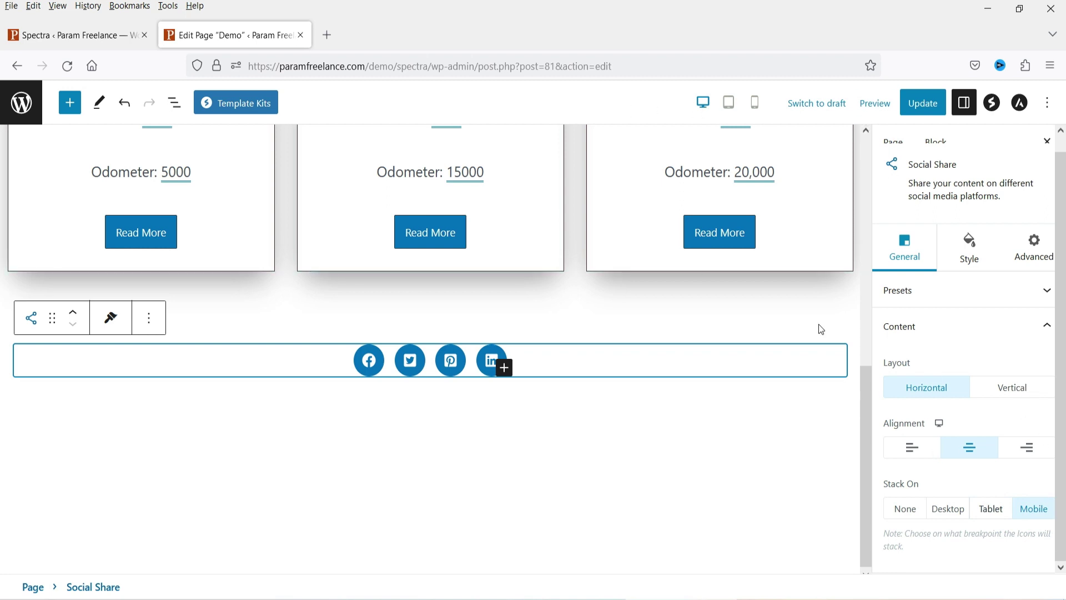
click(754, 102)
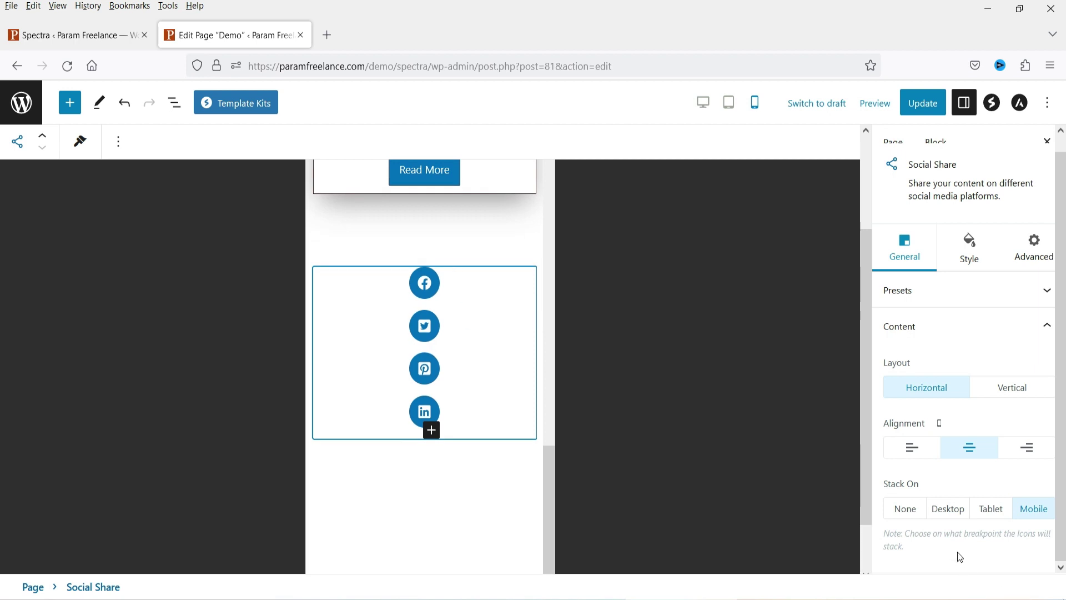
click(911, 515)
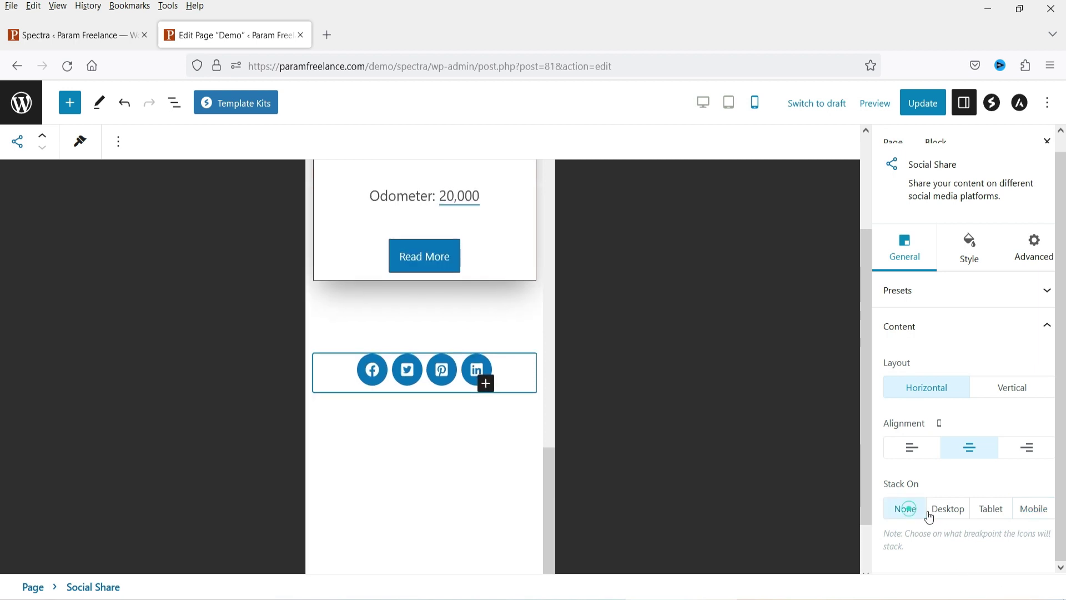
click(995, 517)
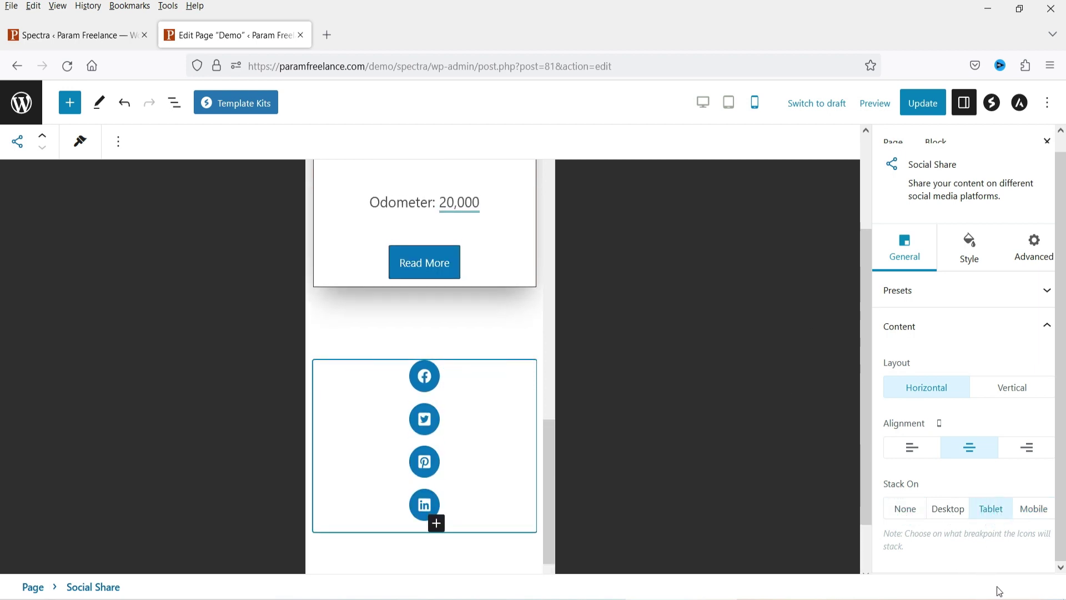
click(912, 517)
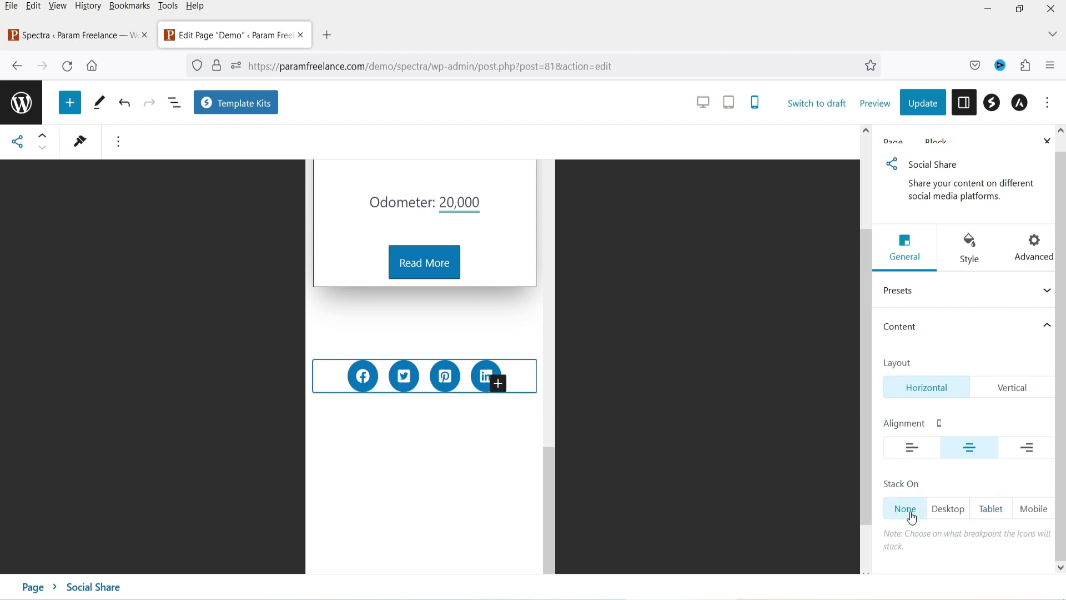
click(728, 102)
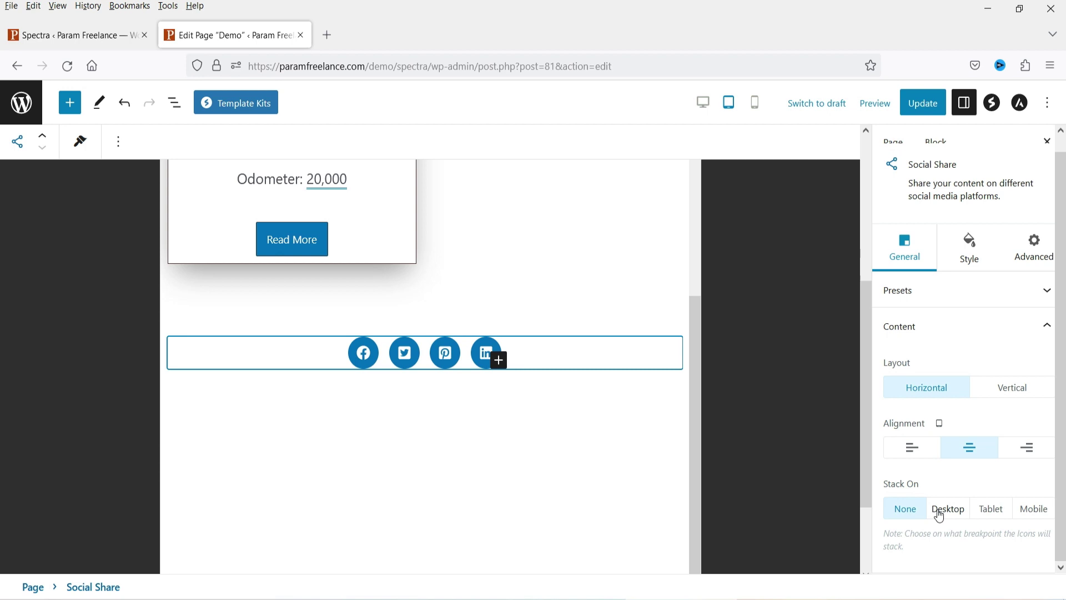
click(940, 516)
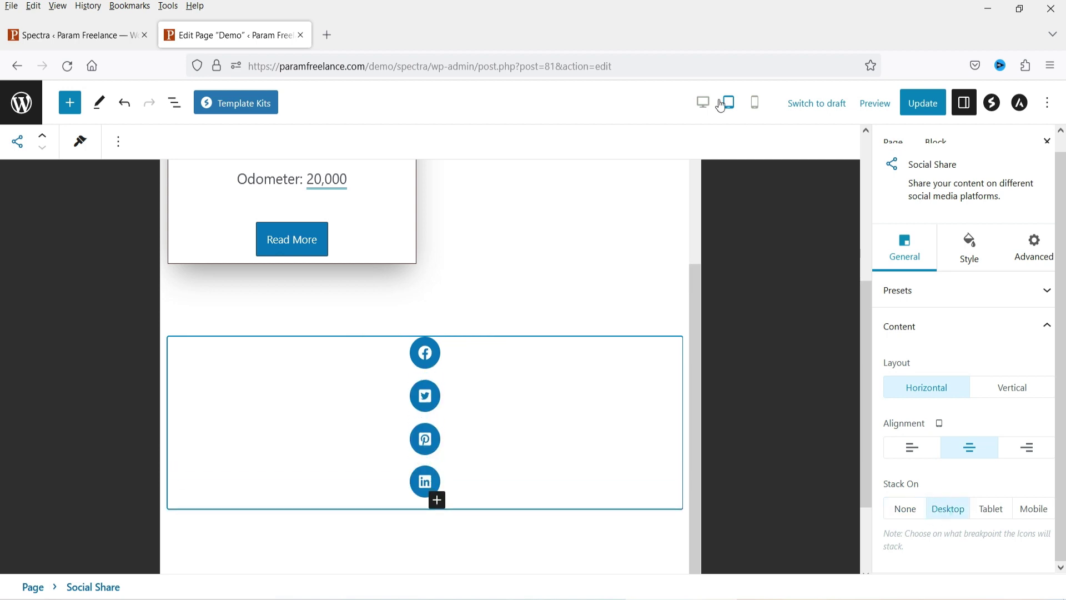
click(704, 104)
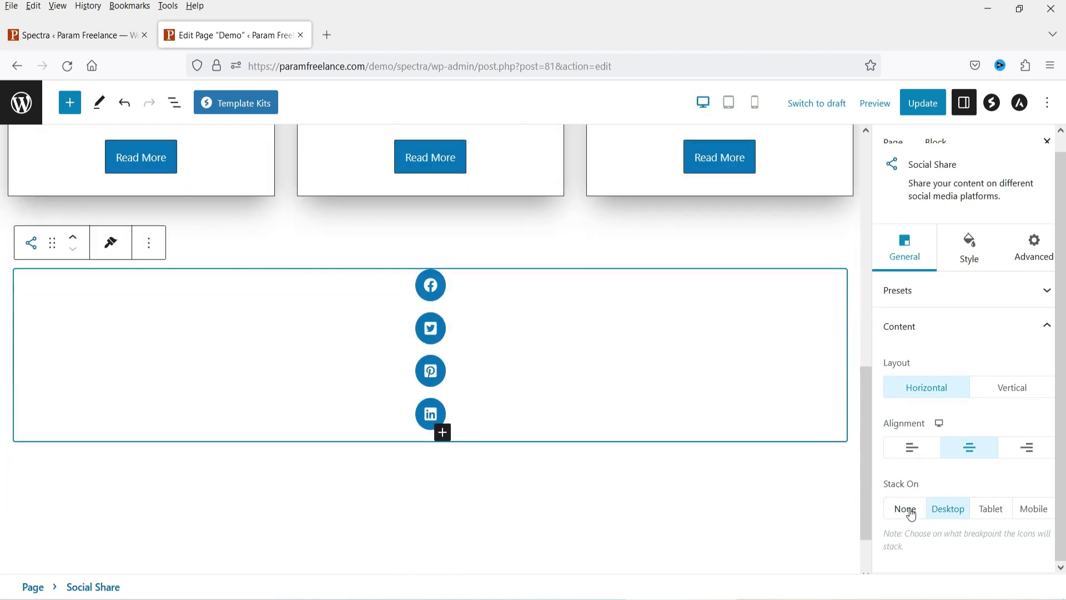
click(906, 509)
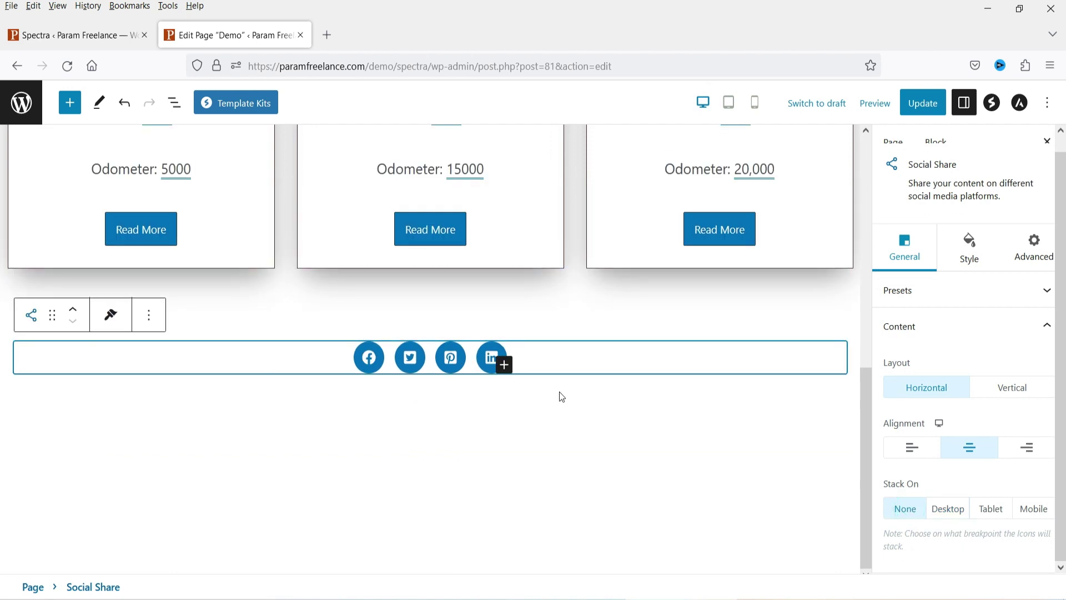
scroll(1033, 384, up, 1)
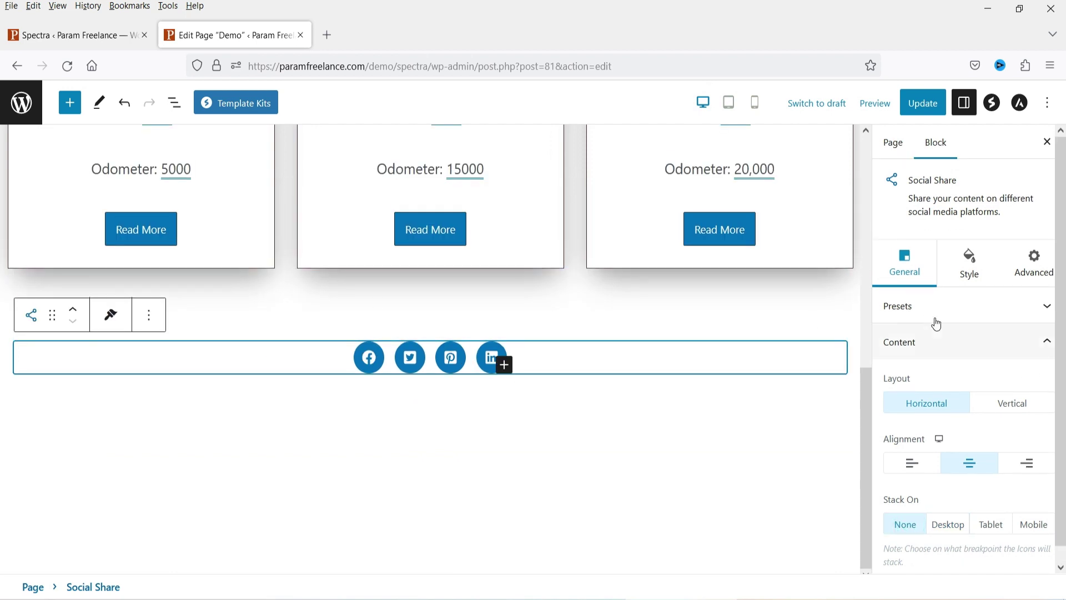
In the Style tab, set icon size to 28 and background size to 14
click(968, 266)
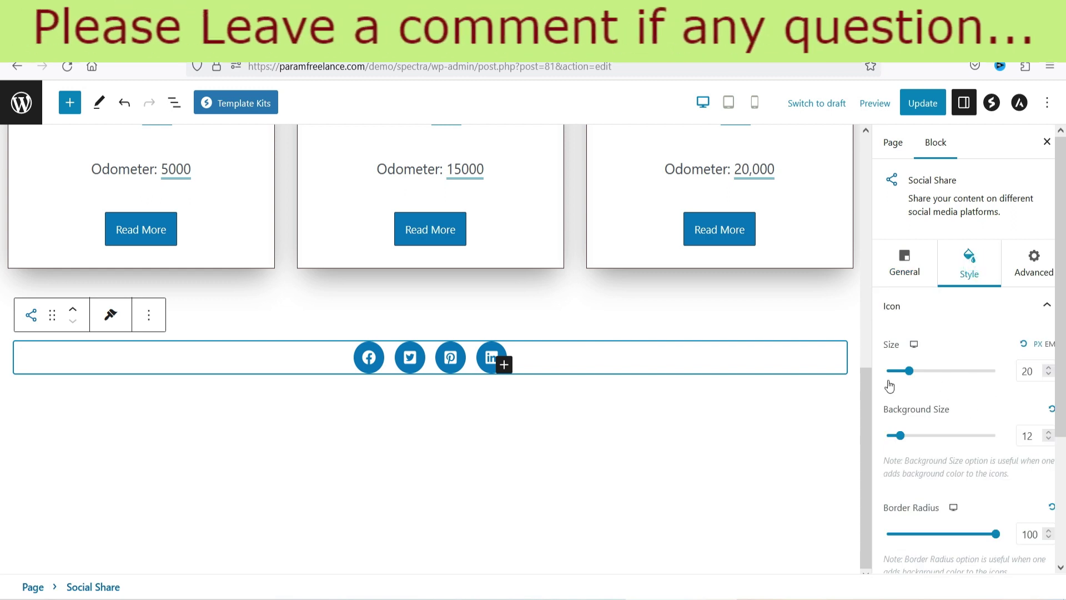
click(1047, 369)
click(1047, 370)
click(1047, 369)
click(1047, 369)
click(1047, 369)
click(1047, 369)
click(1047, 370)
click(1047, 369)
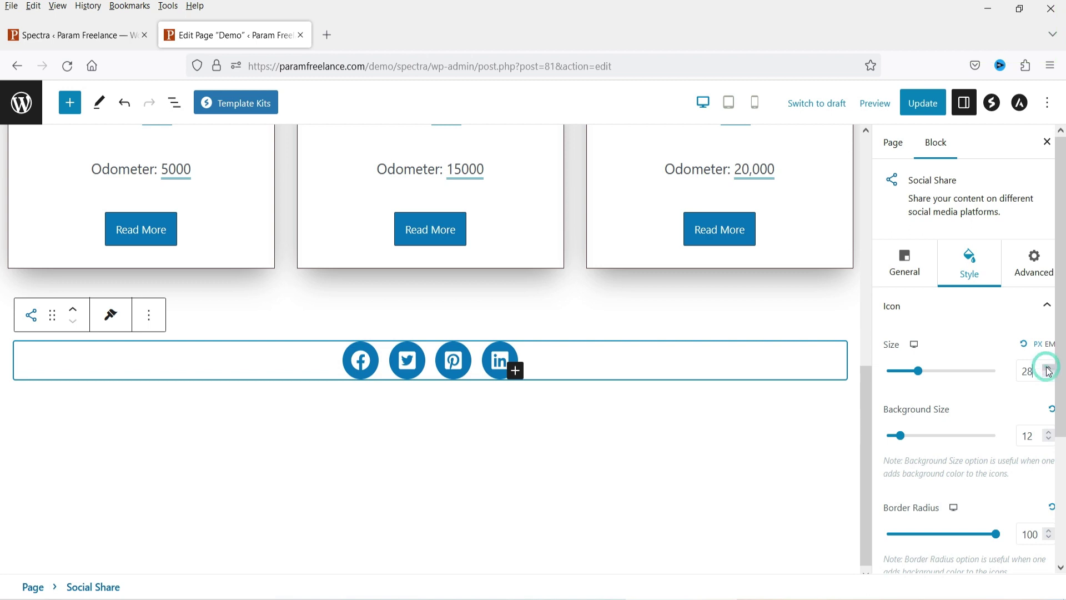
click(1047, 432)
click(1047, 432)
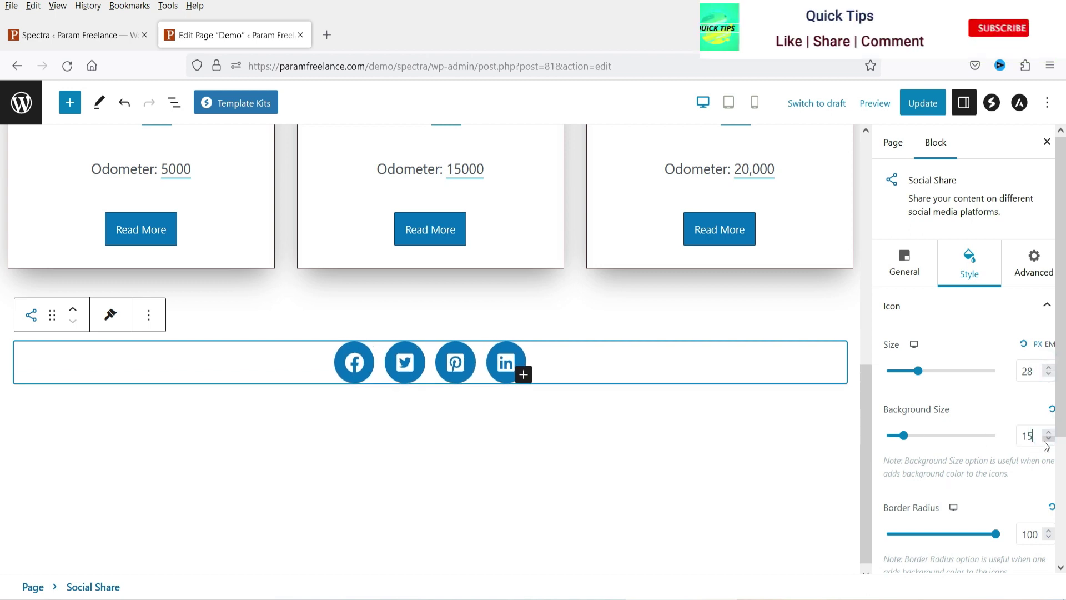
Give the icon background a brown 7A370D colour
scroll(991, 413, down, 3)
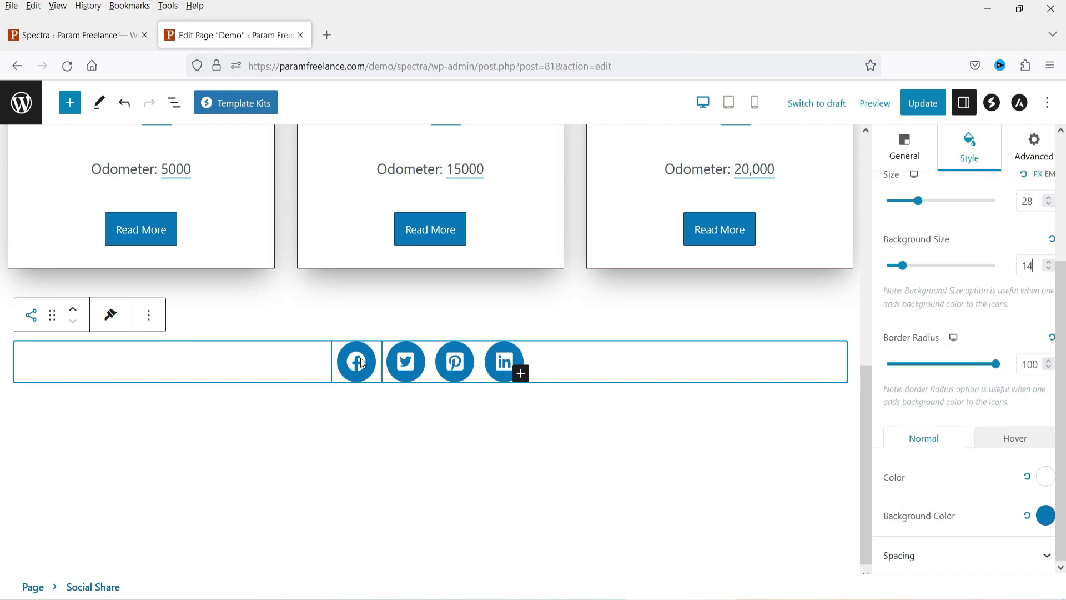
click(1045, 516)
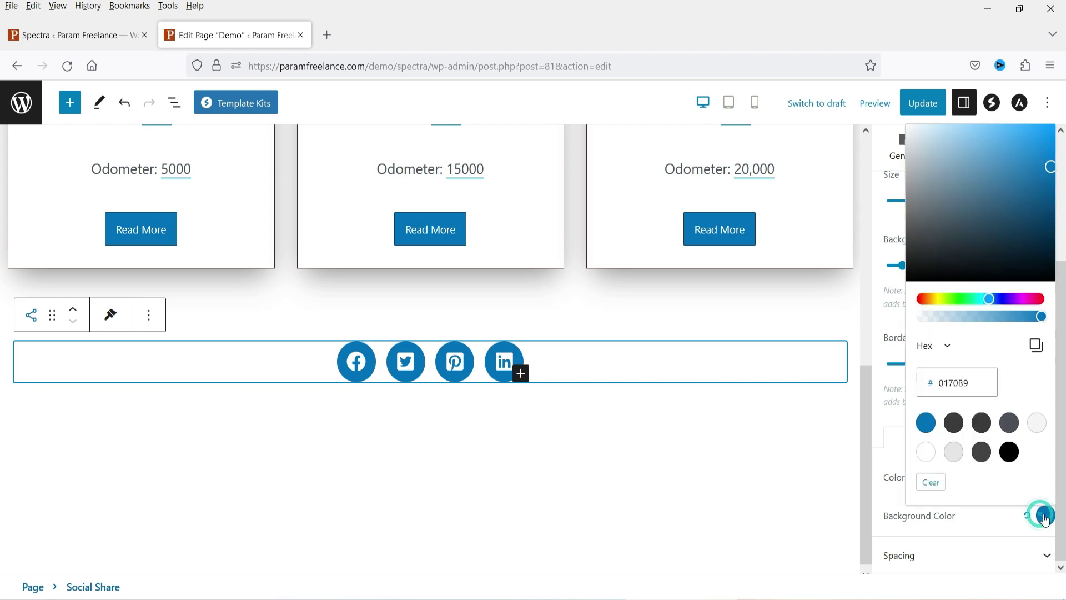
click(926, 299)
click(1036, 205)
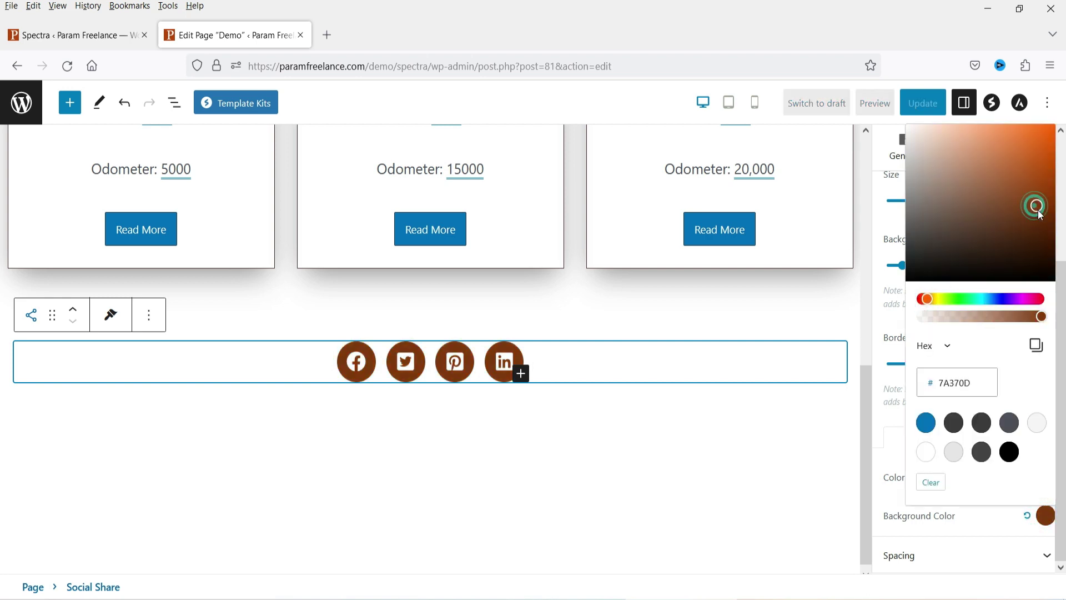
click(883, 465)
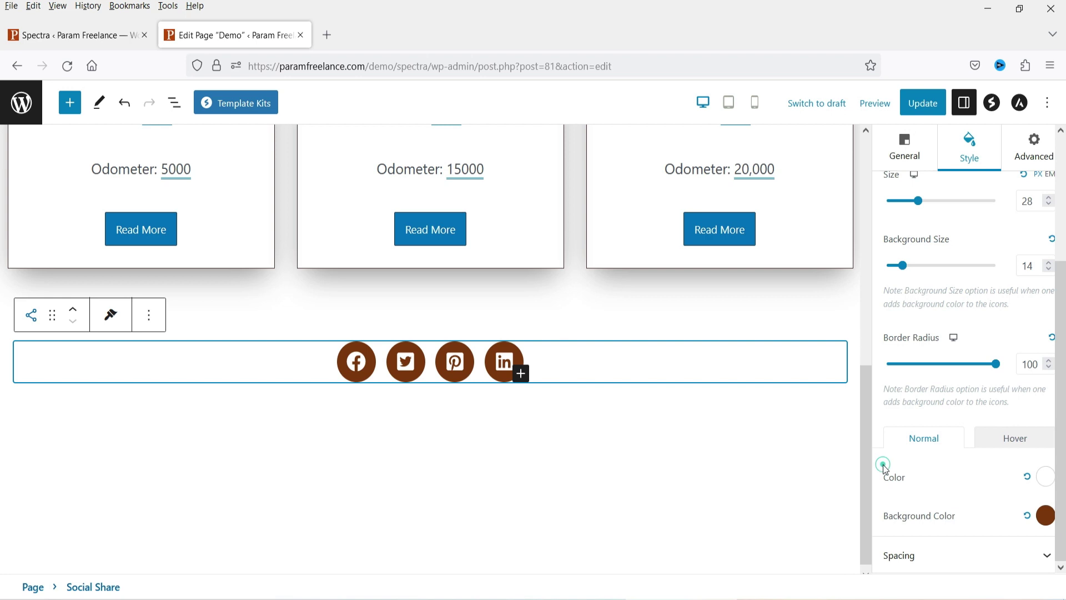
After trying grey and pale yellow shades, make the icon glyphs white
click(1046, 478)
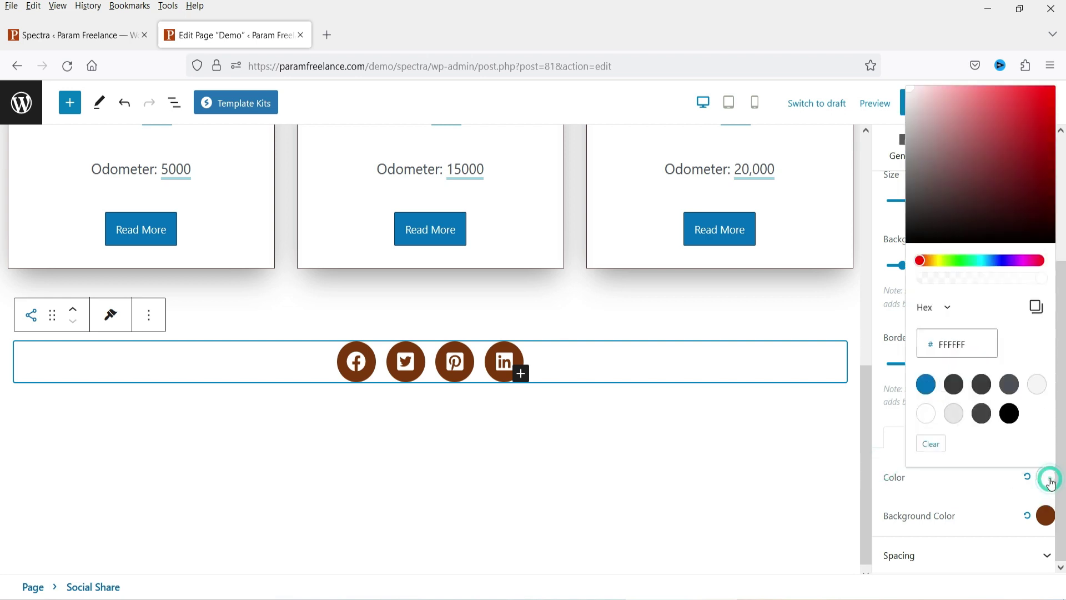
click(956, 388)
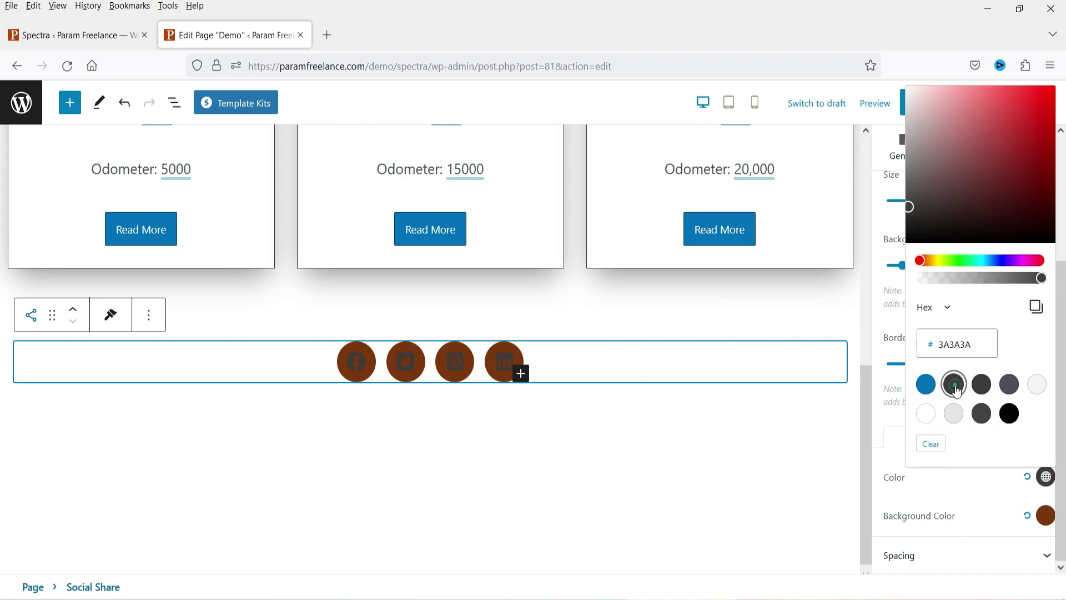
click(953, 412)
click(959, 104)
click(939, 261)
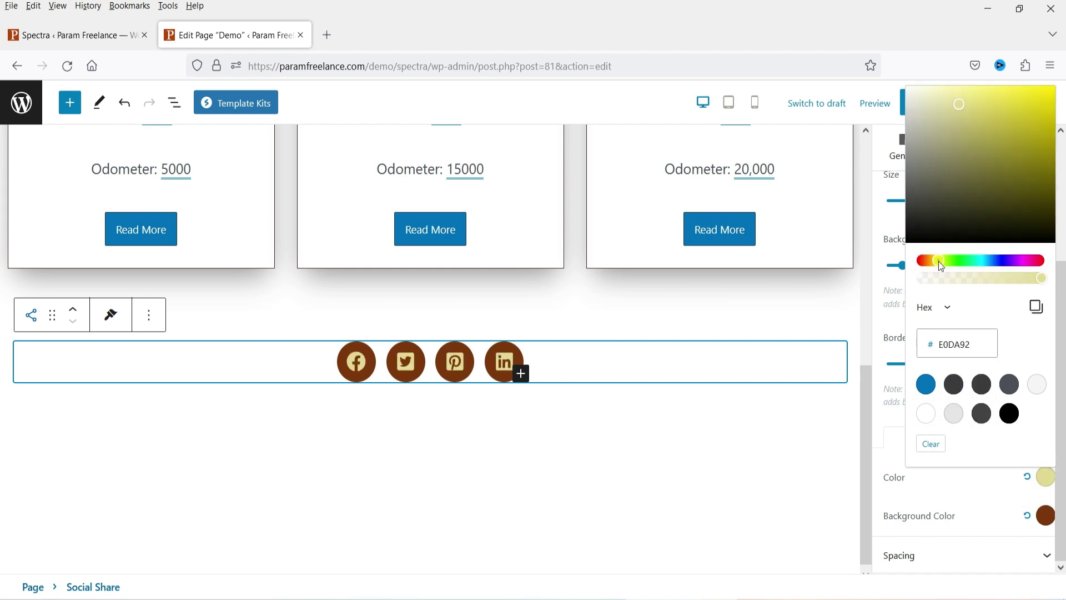
click(956, 83)
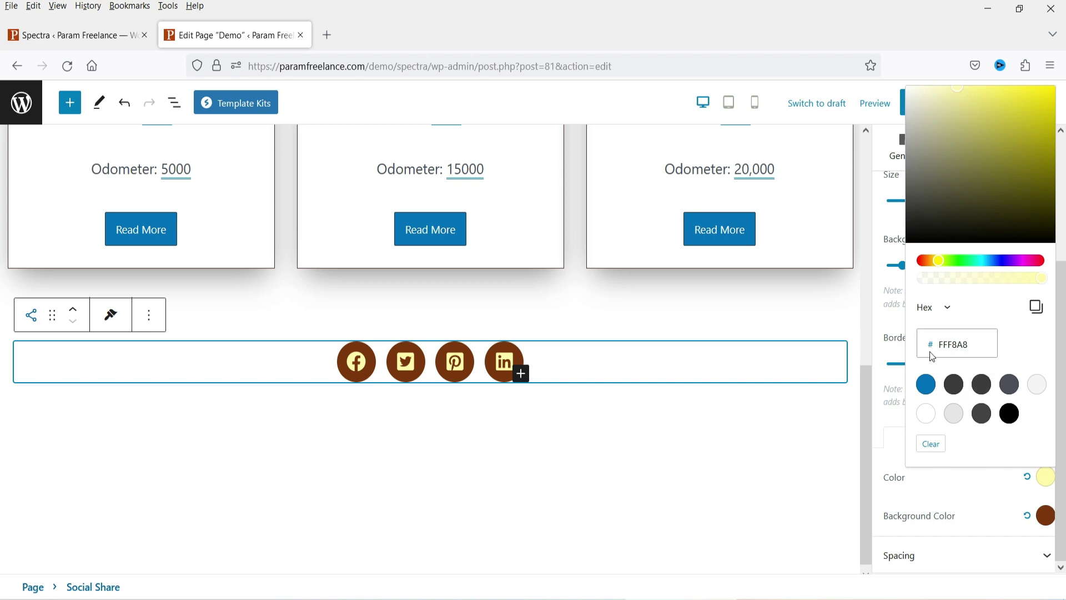
click(925, 413)
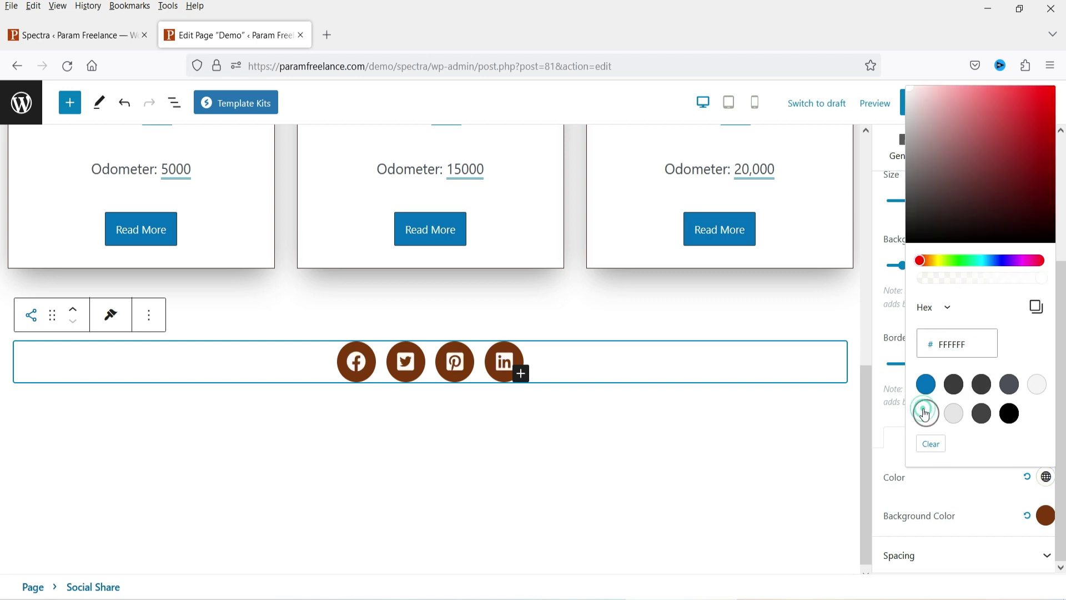
Change the icon background to dark blue 0D1A7A
click(1045, 526)
click(999, 299)
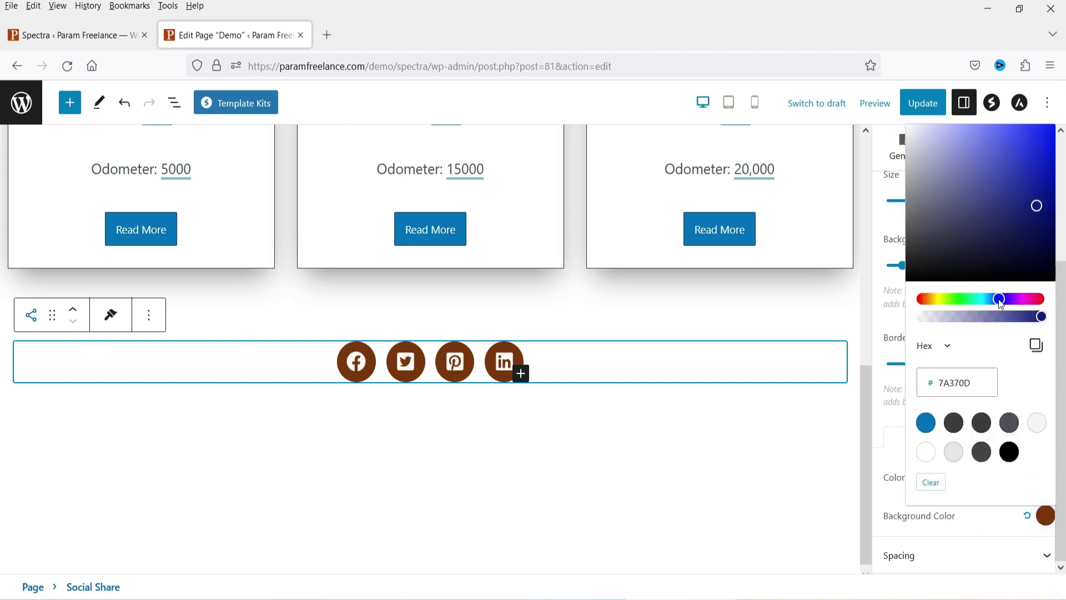
click(1034, 211)
click(890, 477)
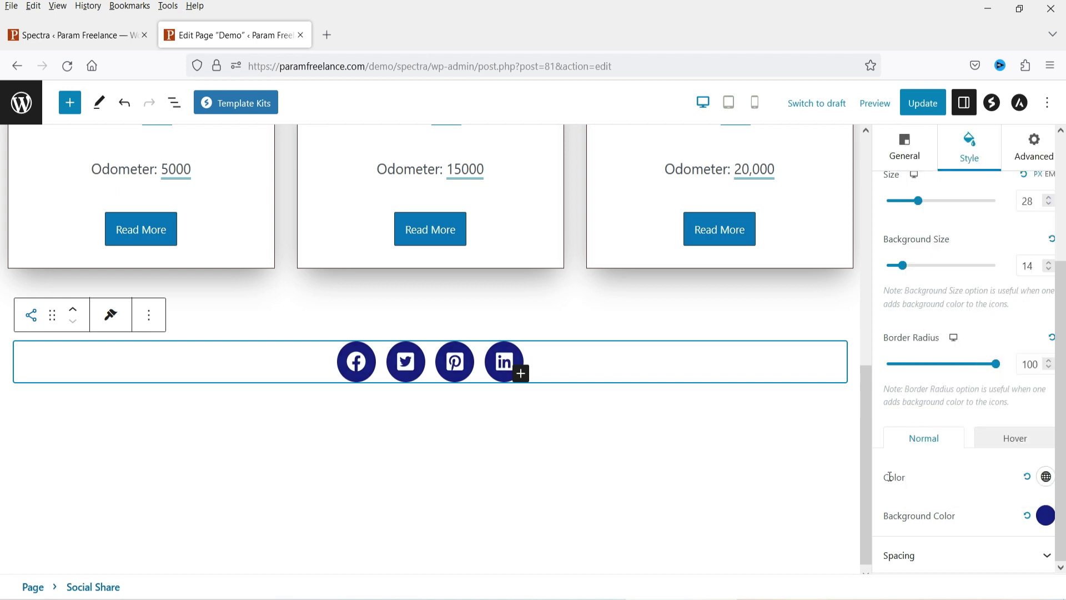
Set the spacing gap between the icons to 13
click(943, 555)
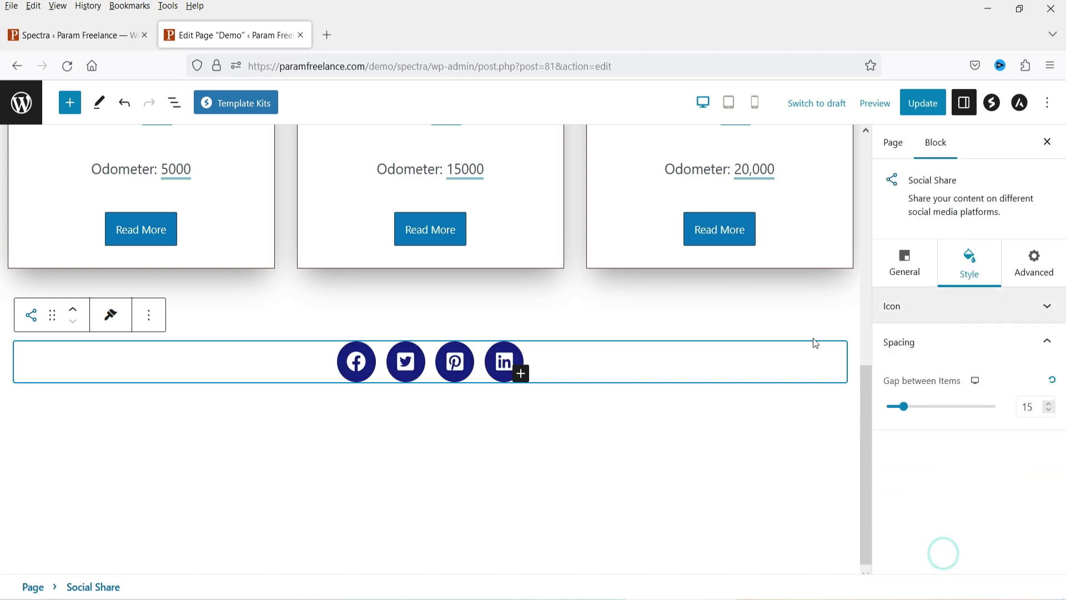
click(1049, 404)
click(1049, 409)
click(1050, 411)
click(1050, 411)
click(1050, 411)
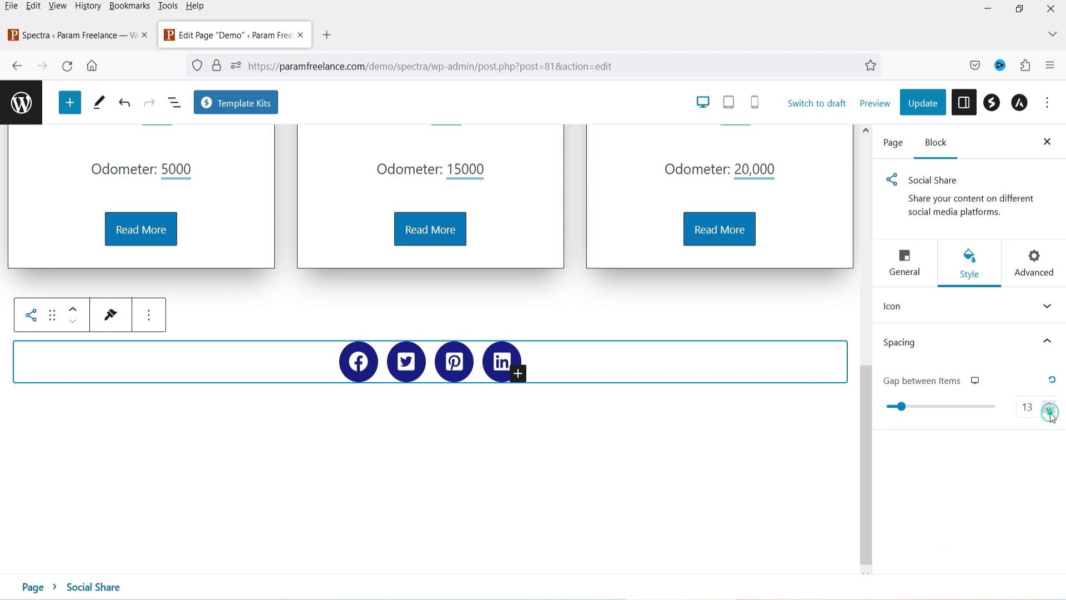
click(1034, 264)
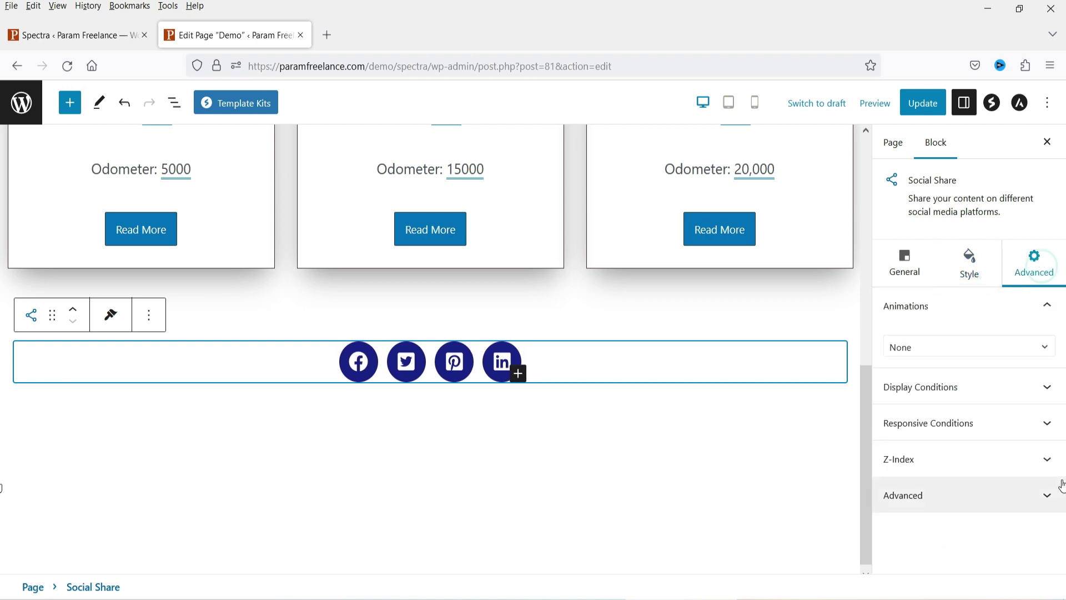
click(917, 354)
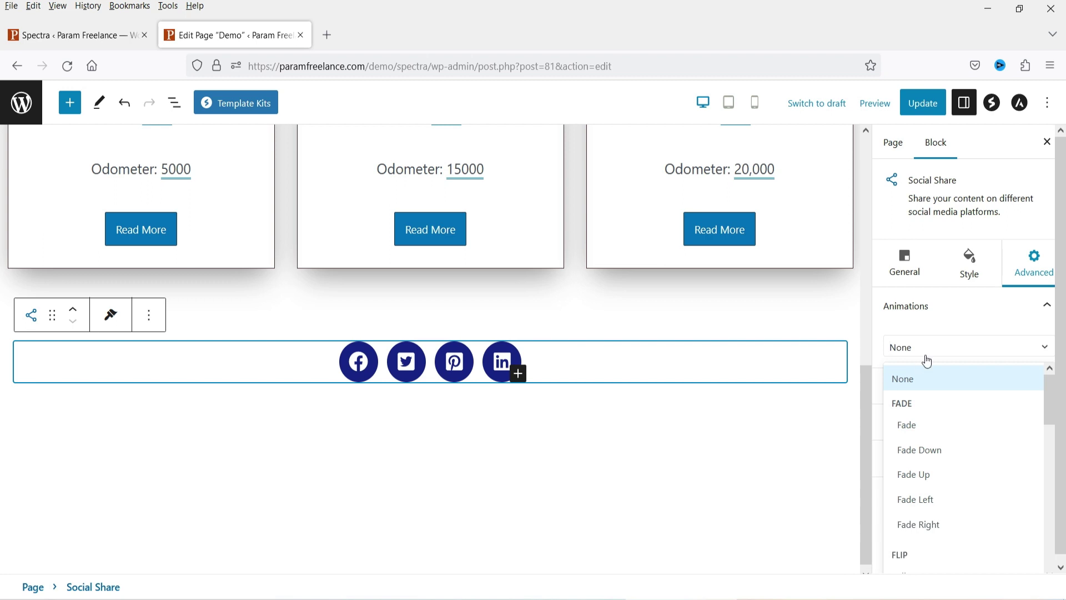
click(940, 323)
click(953, 344)
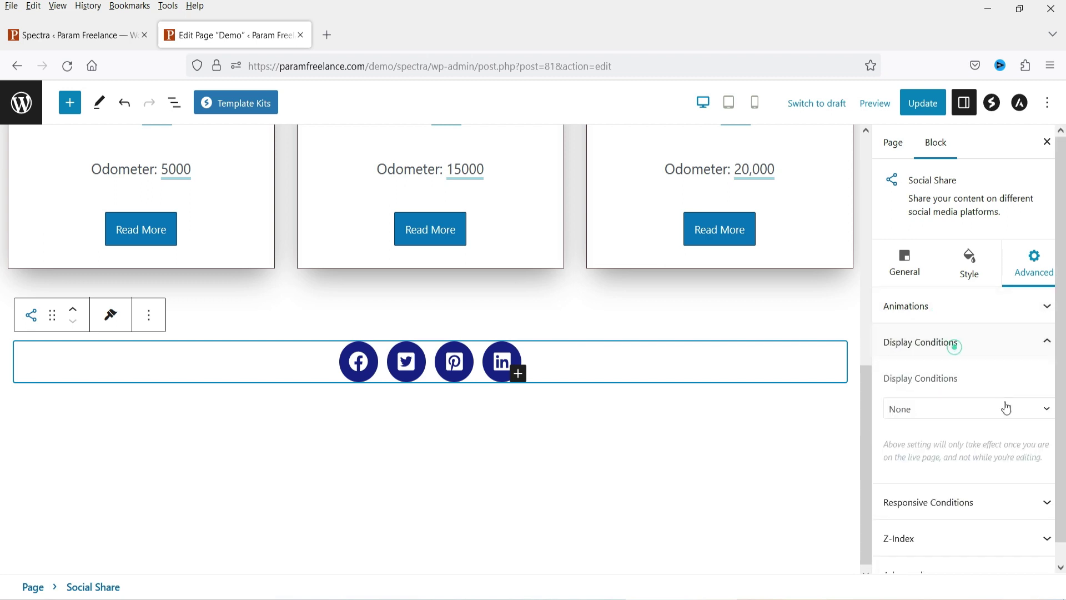
scroll(989, 395, down, 1)
click(978, 390)
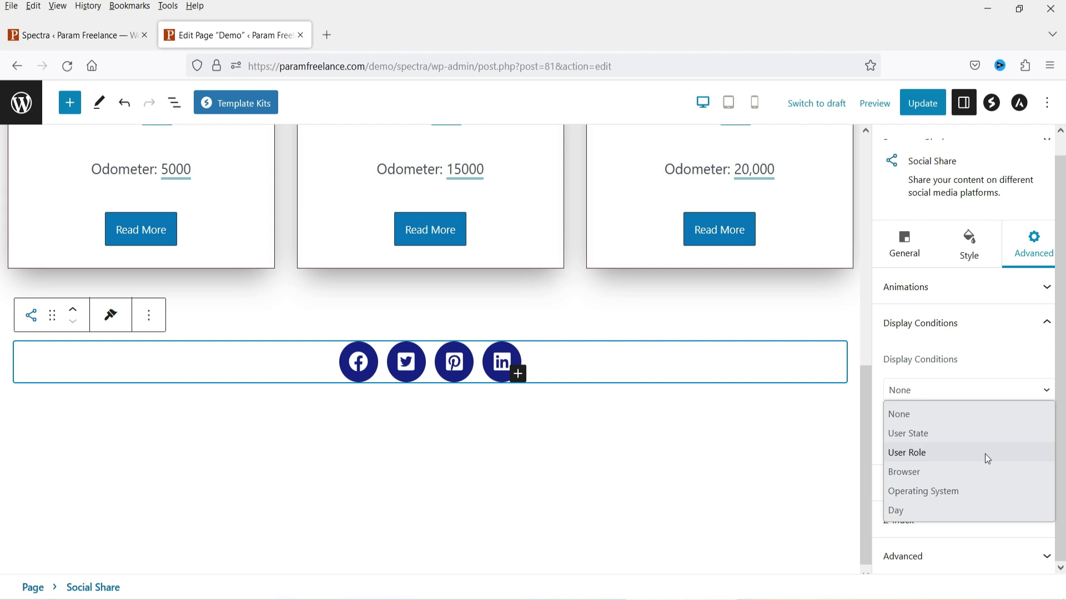
click(948, 471)
click(931, 453)
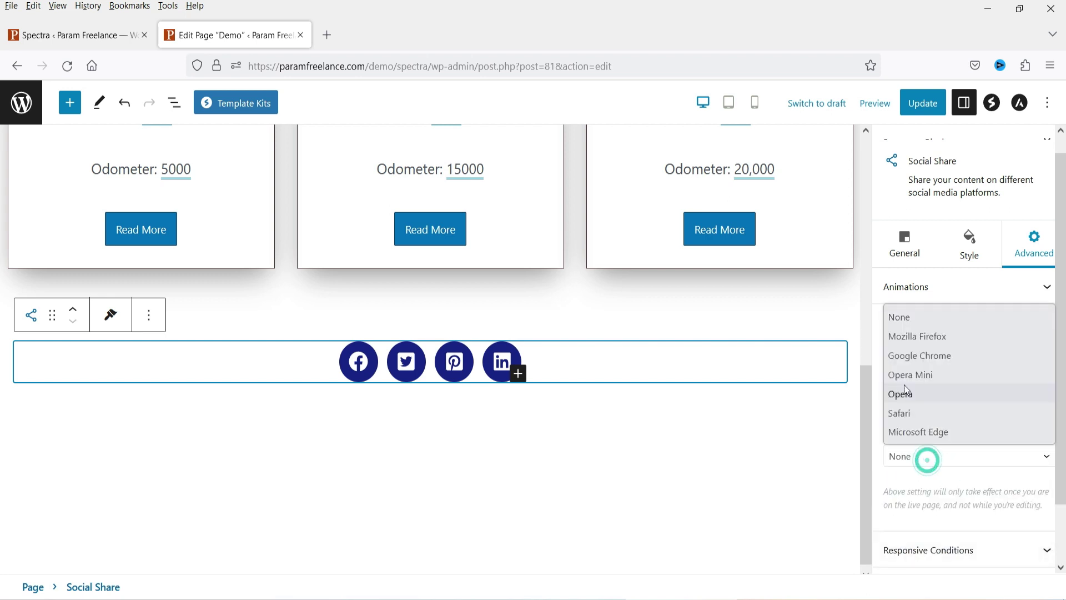
click(936, 336)
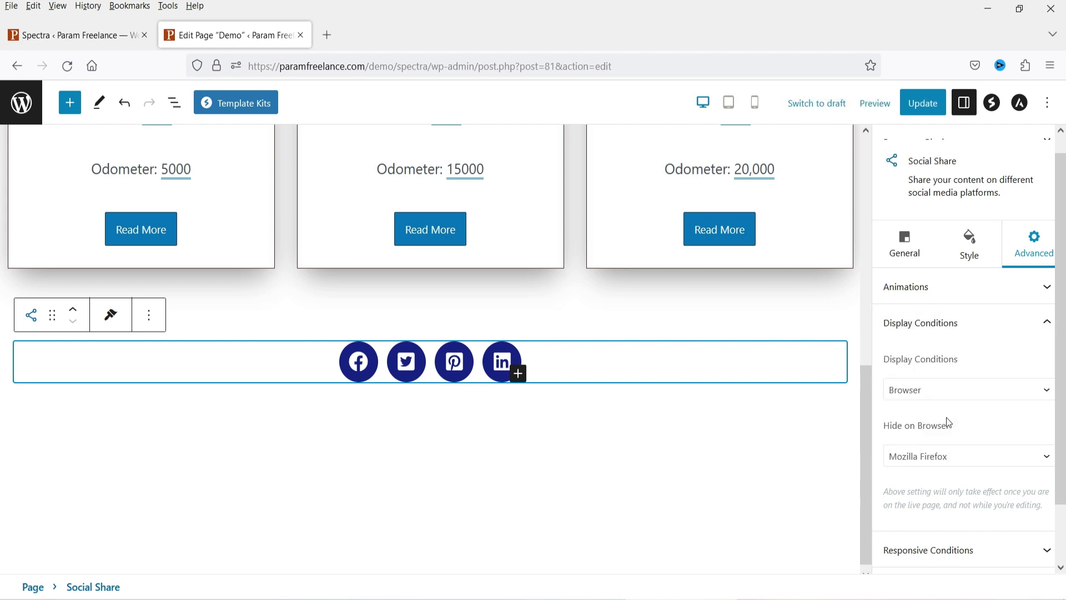
click(916, 393)
click(922, 412)
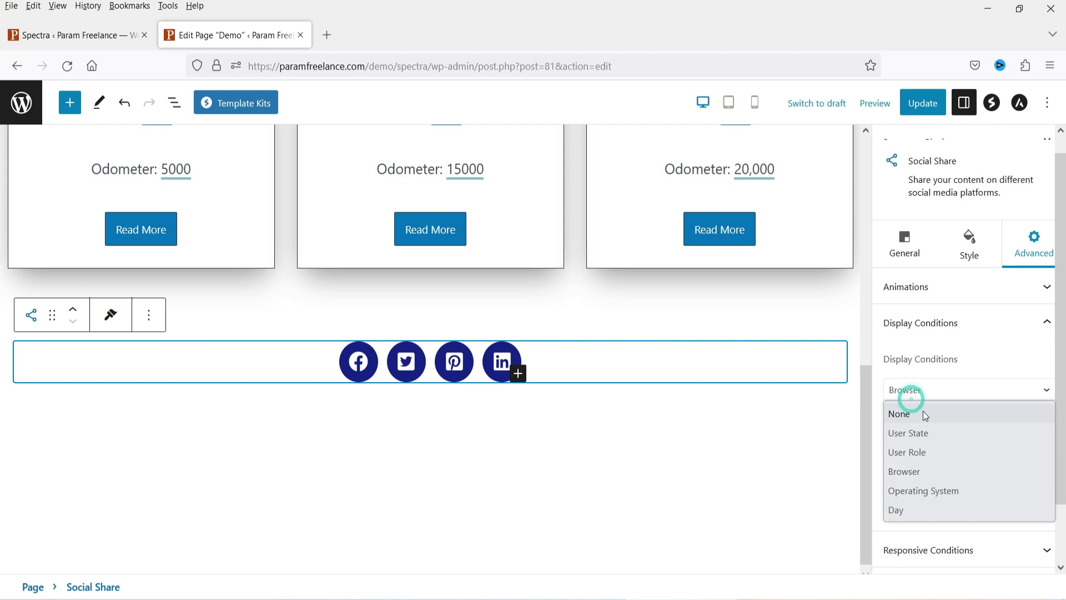
Turn on Hide on Tablet and Hide on Mobile, then check the mobile preview
click(951, 485)
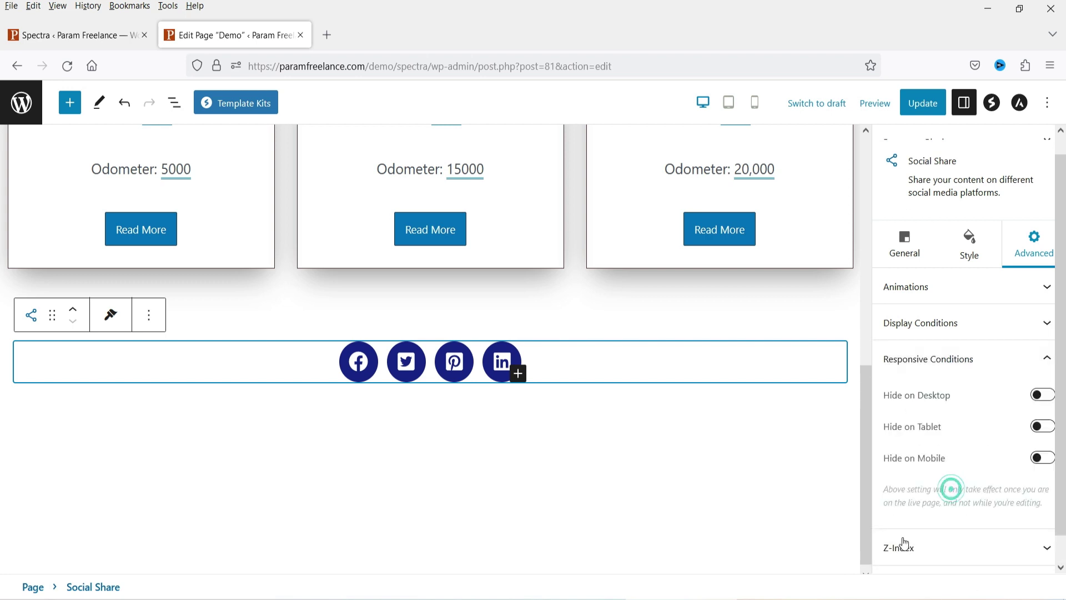
click(1045, 406)
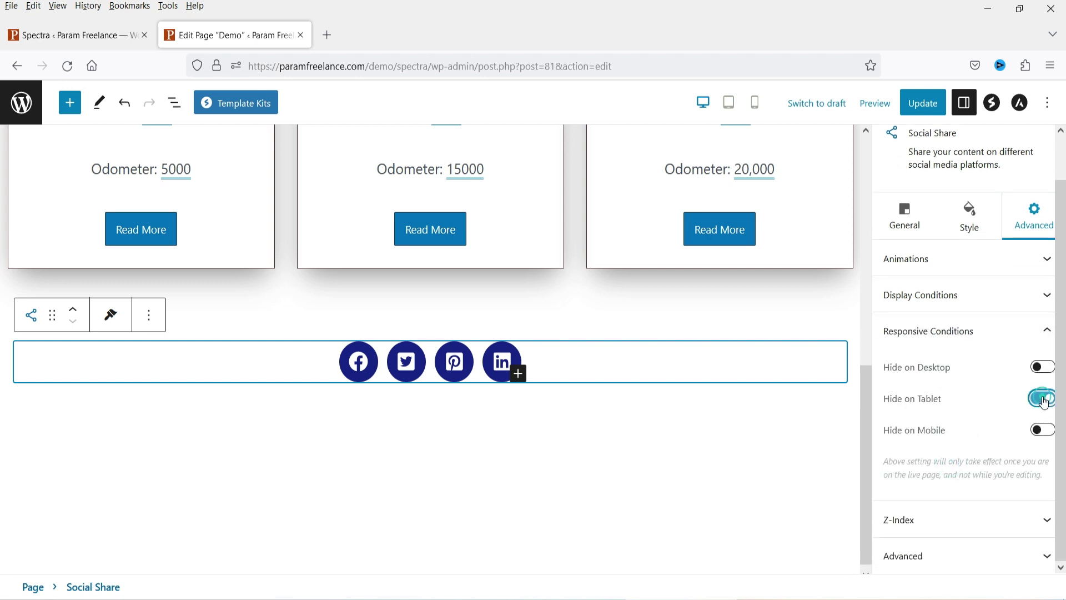
click(1054, 438)
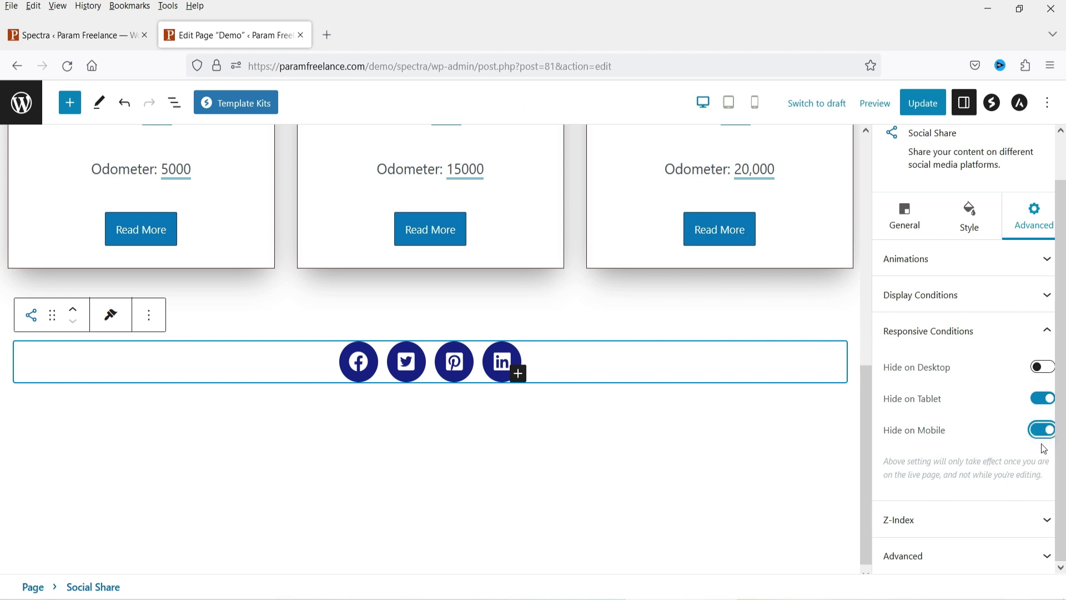
click(755, 103)
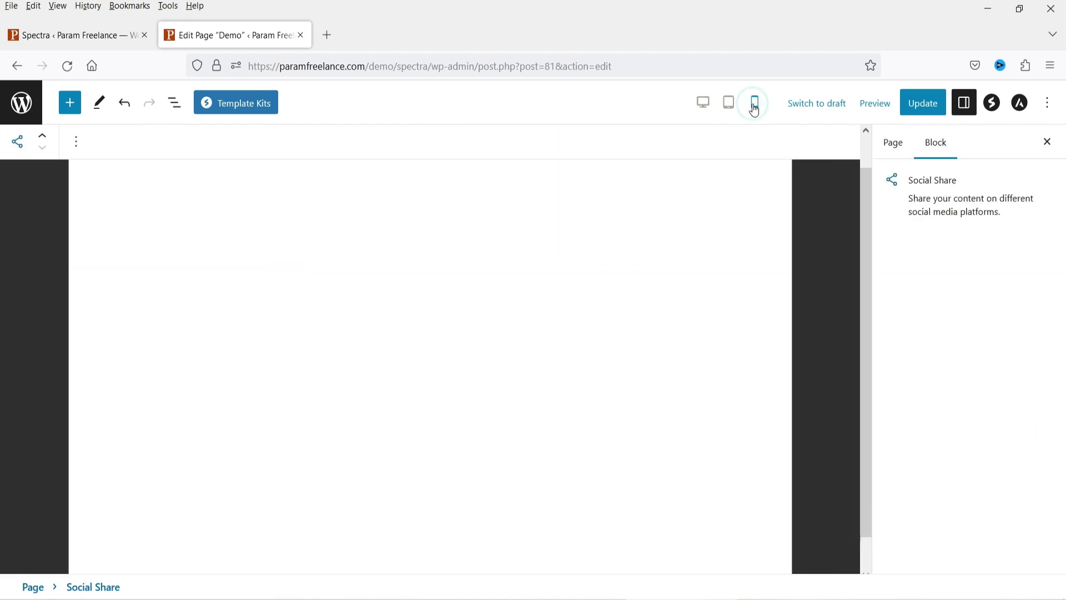
scroll(482, 311, down, 10)
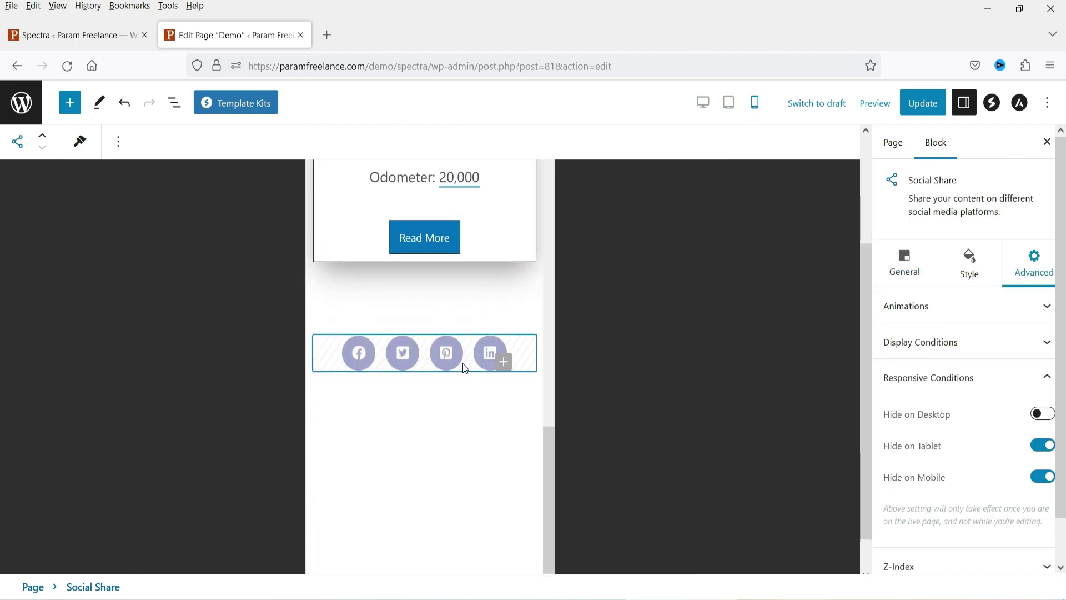
Turn both hide settings back off and return to the desktop preview
click(1042, 476)
click(1042, 446)
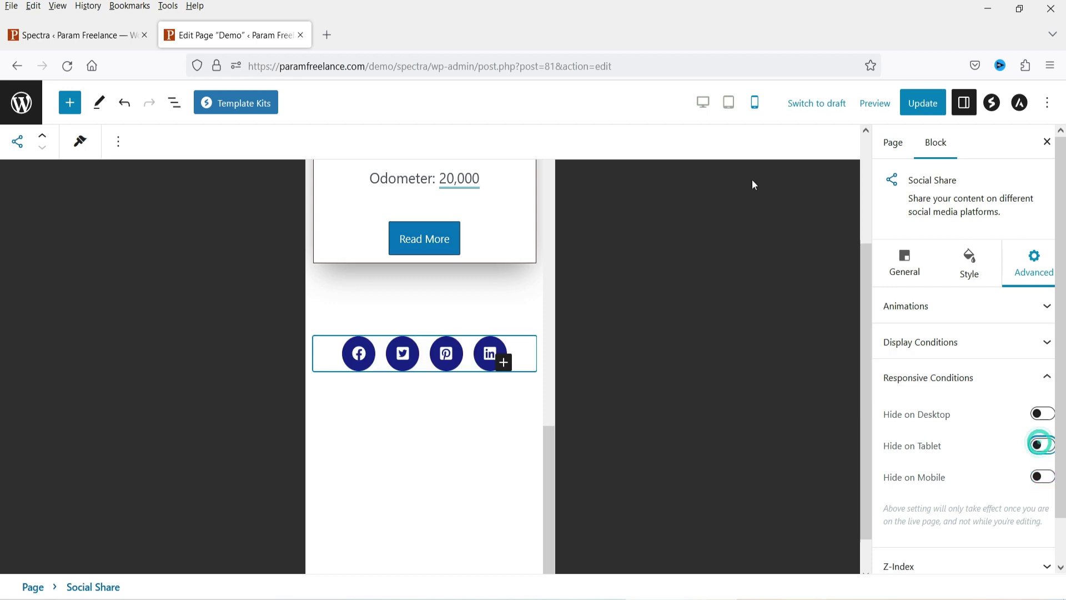
click(703, 102)
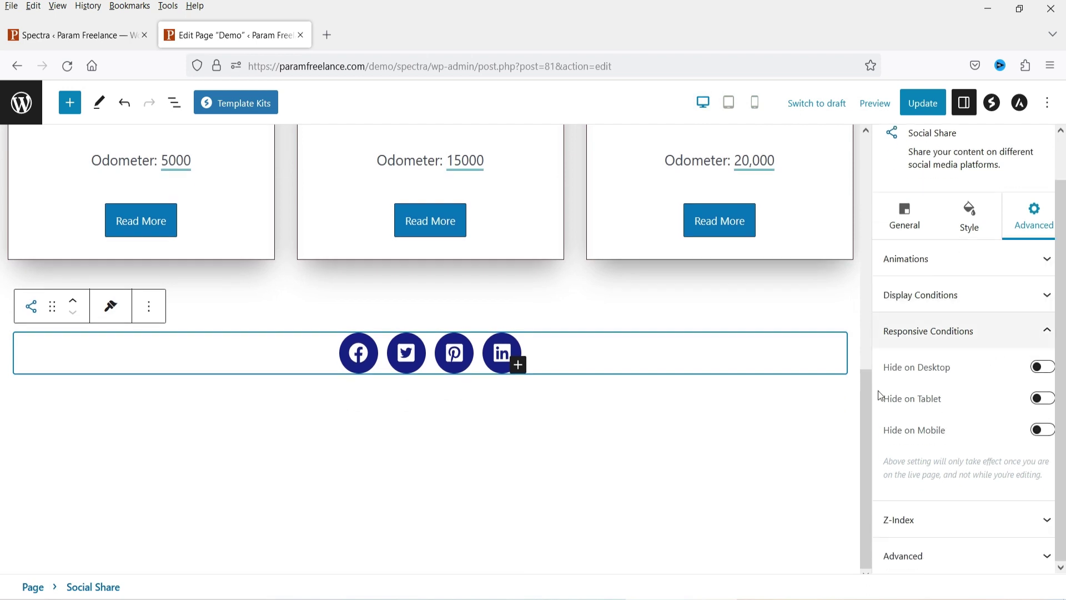
scroll(944, 333, up, 1)
click(904, 265)
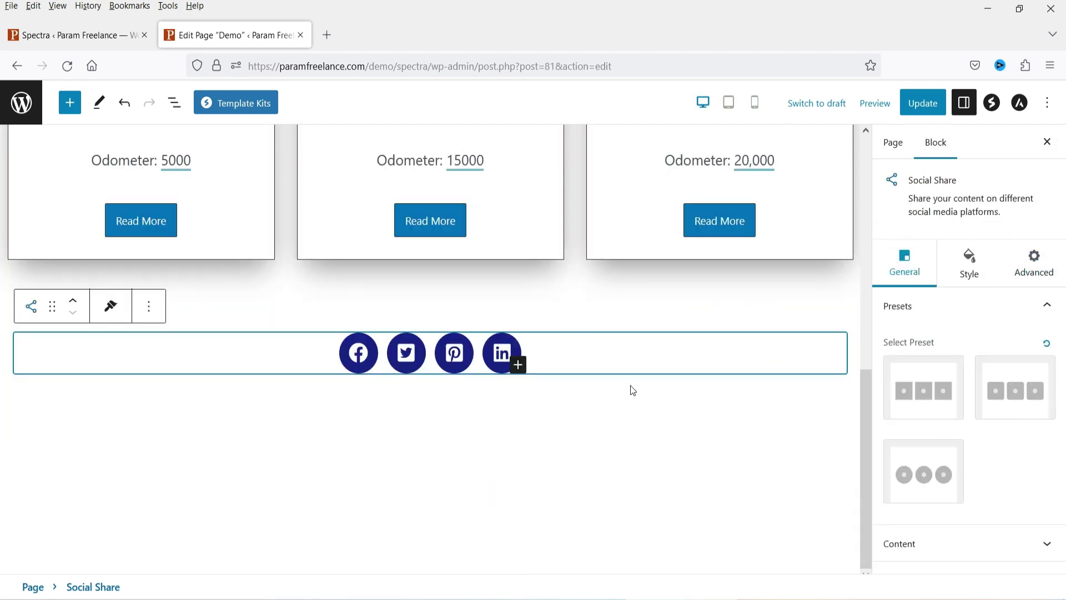
Add a fifth share icon set to Blogger, closing its Icon Library without changes
click(521, 371)
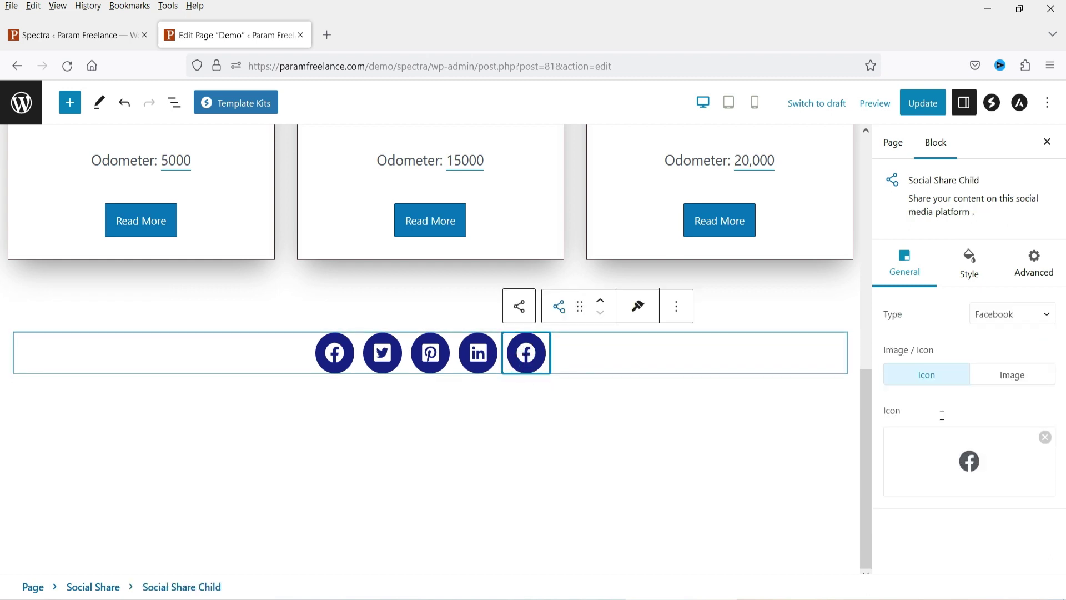
click(1009, 314)
click(1009, 314)
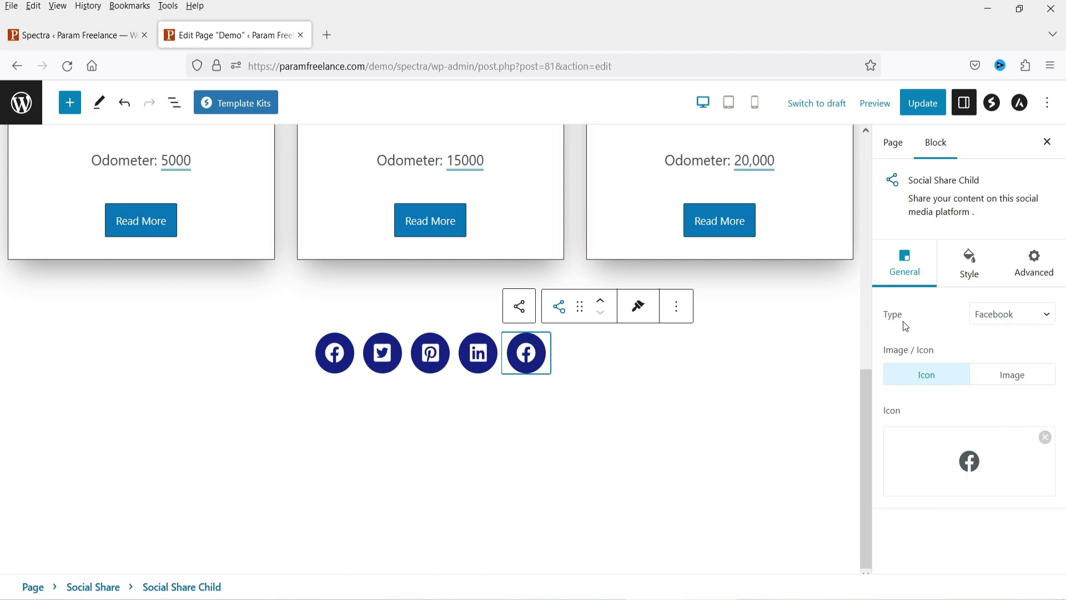
click(1022, 315)
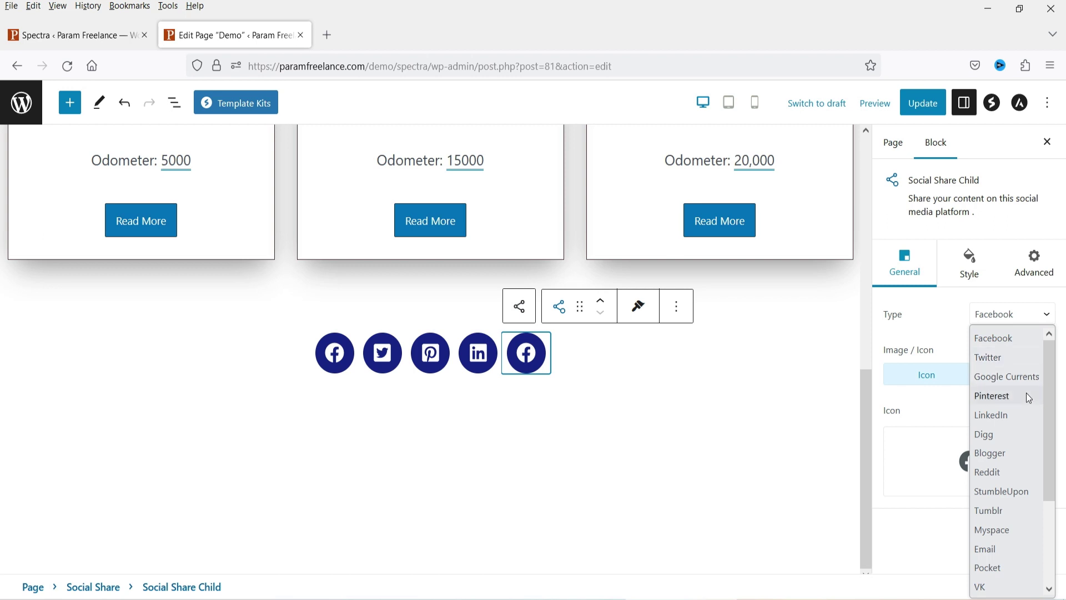
click(1023, 454)
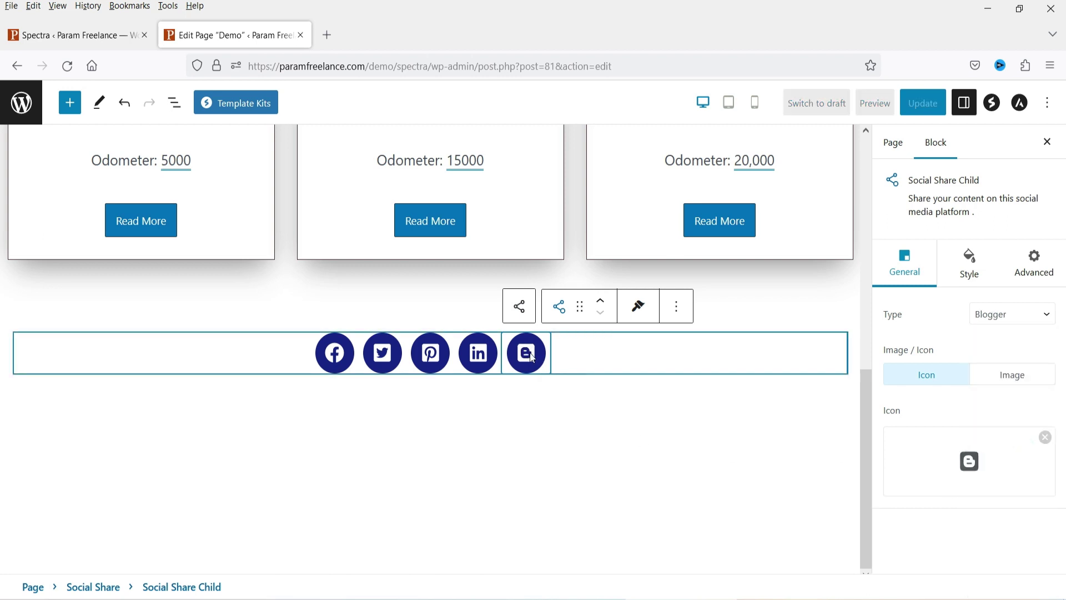
click(964, 454)
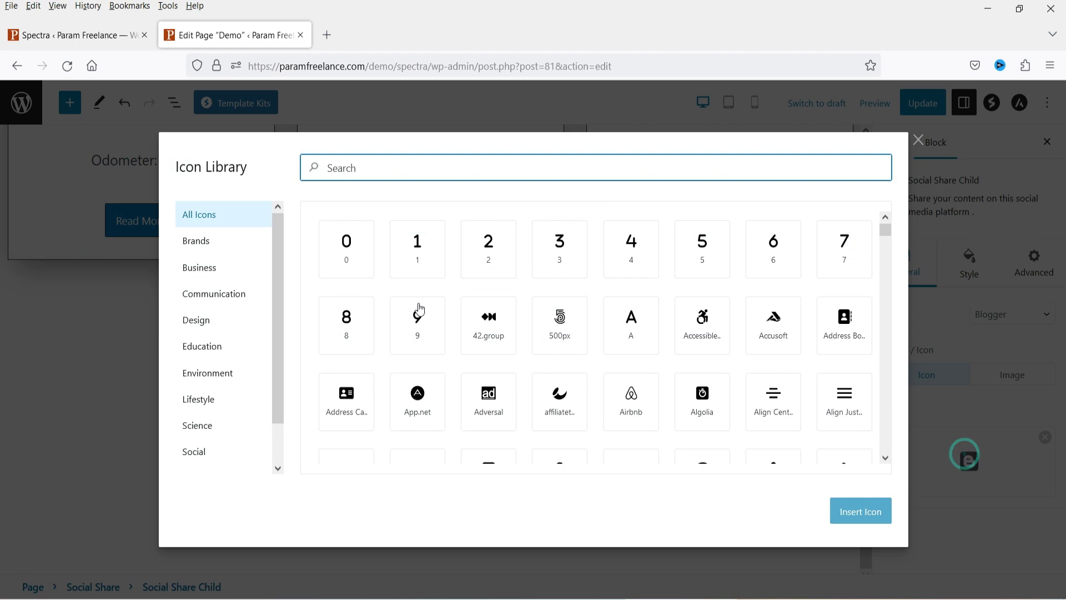
click(918, 140)
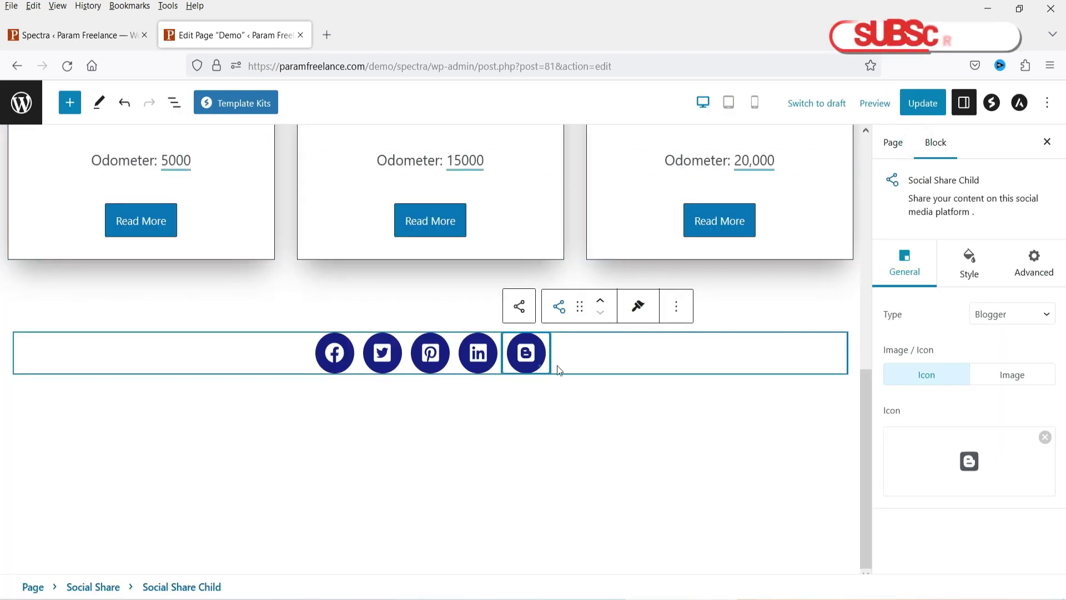
Add a sixth share icon set to Reddit
click(593, 360)
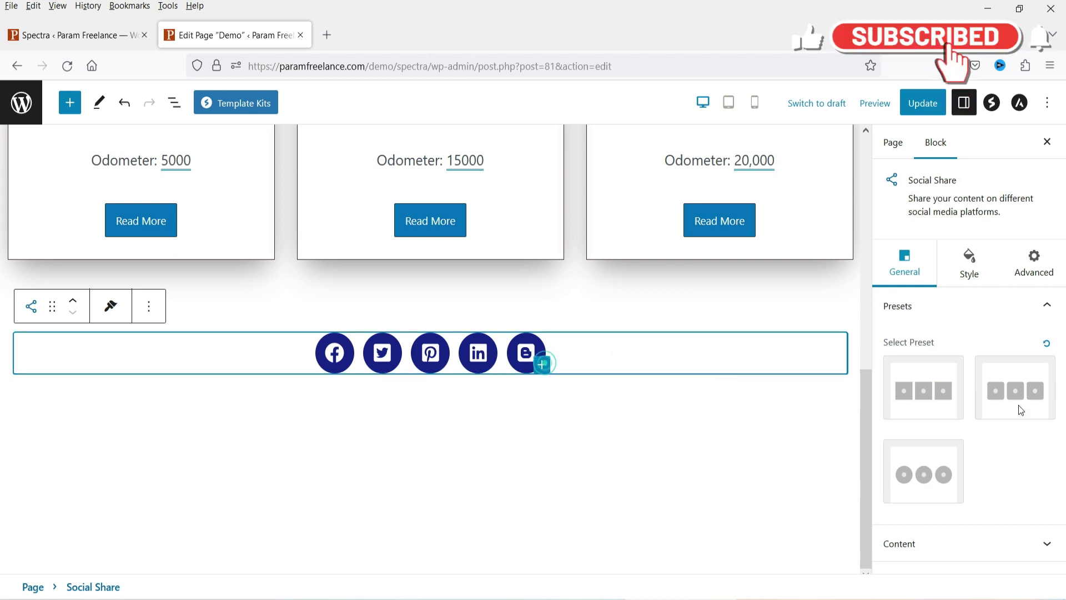
click(542, 364)
click(1012, 314)
scroll(1006, 455, down, 2)
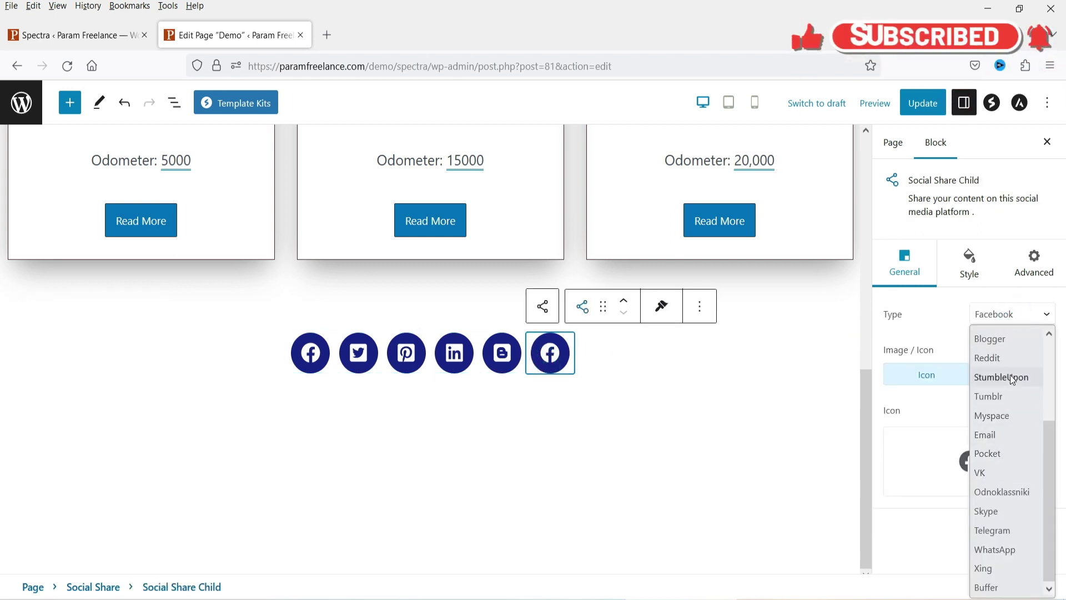
click(1006, 359)
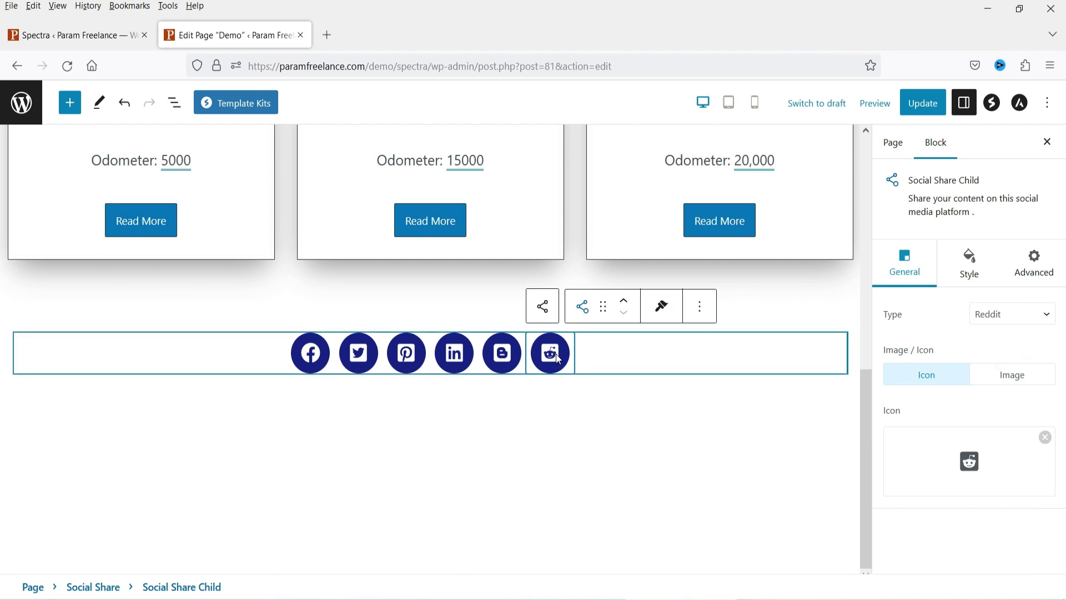
Add a seventh share icon set to WhatsApp
click(612, 364)
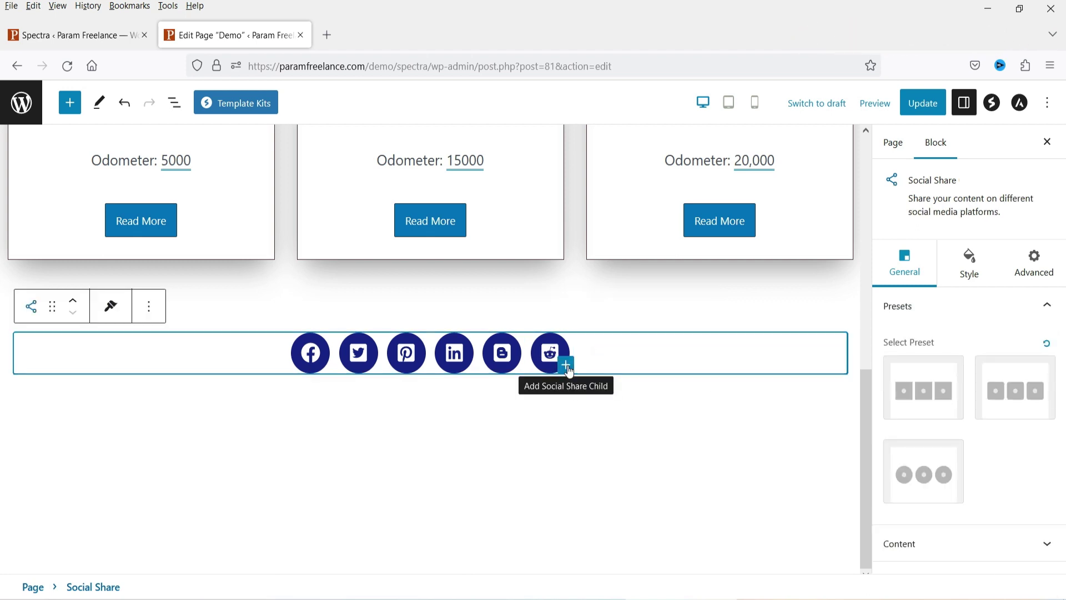
click(565, 362)
click(1009, 313)
scroll(1007, 455, down, 2)
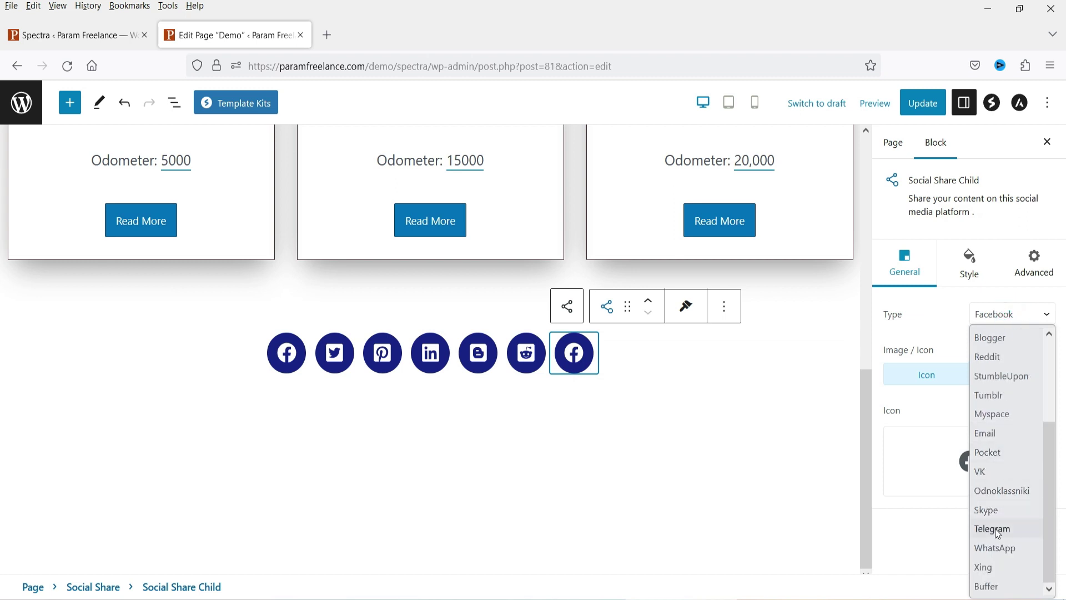
click(1003, 548)
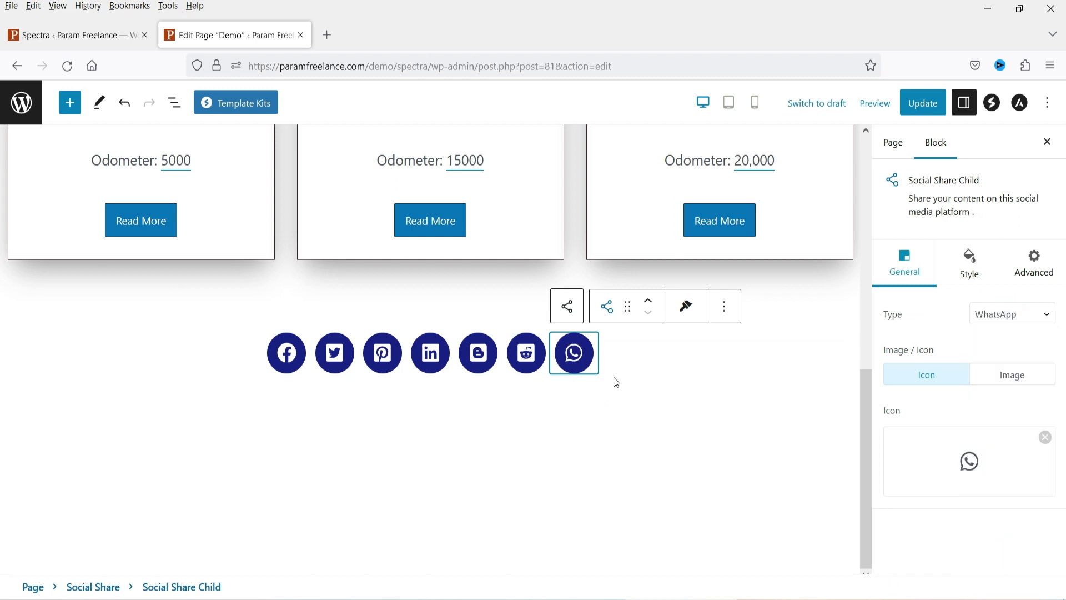
click(633, 453)
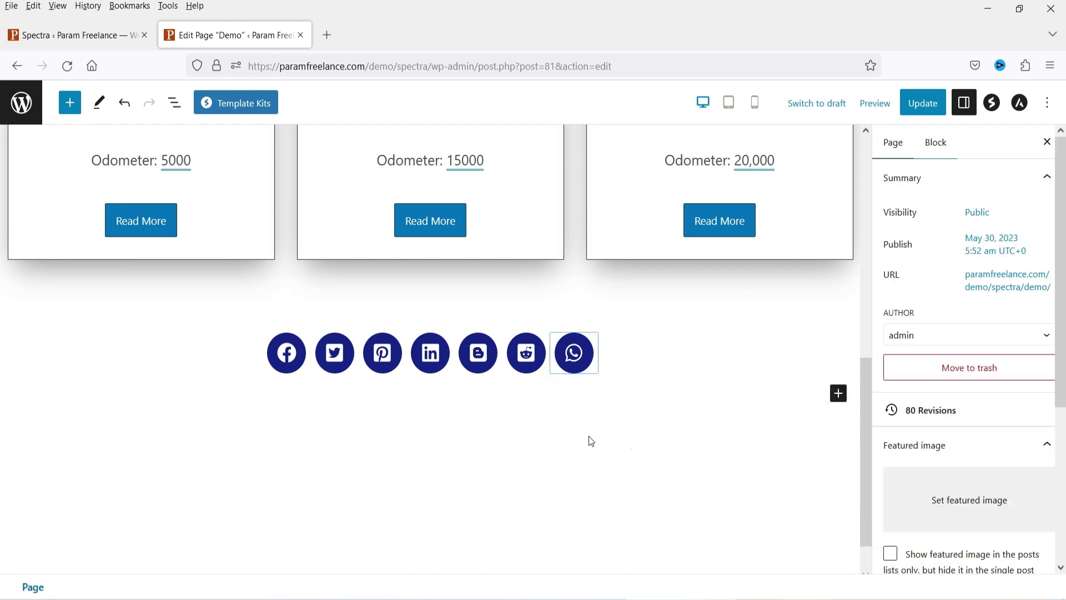
click(284, 355)
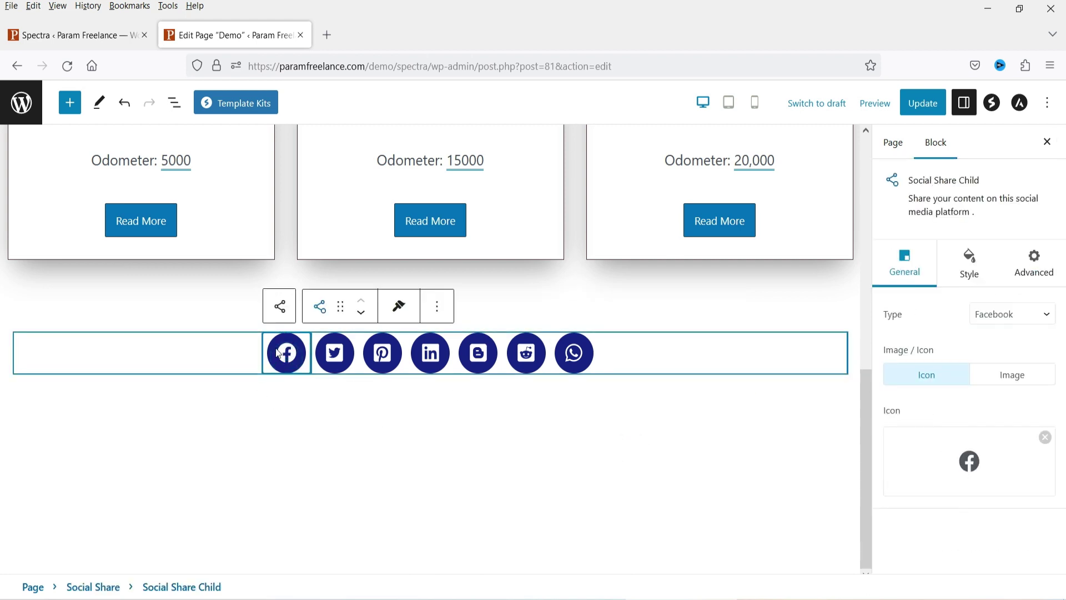
Swap the first icon to the Facebook F glyph and update the Demo page
click(933, 459)
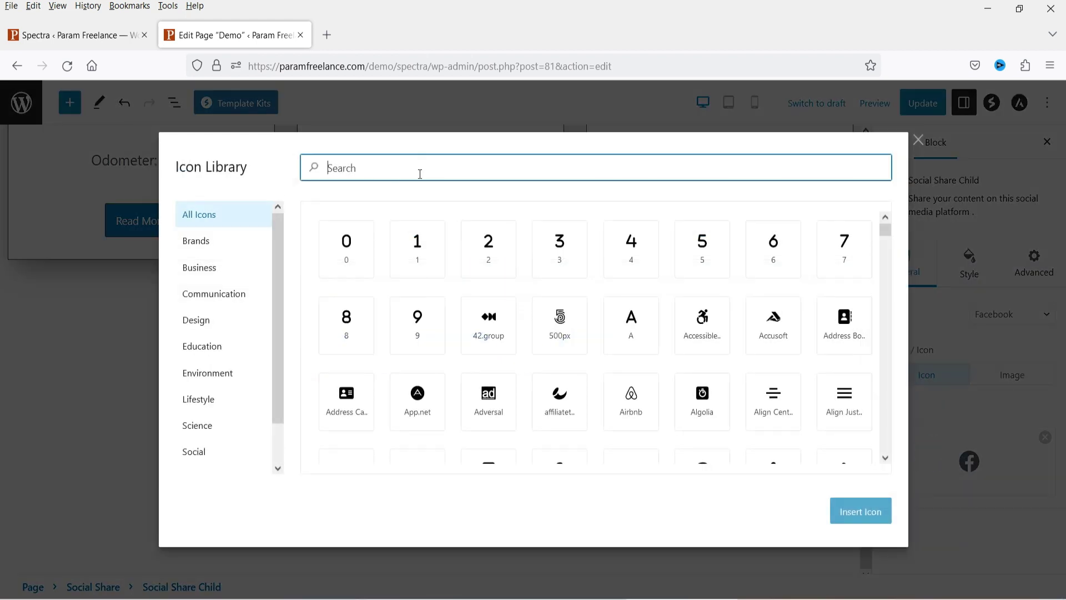
text(face)
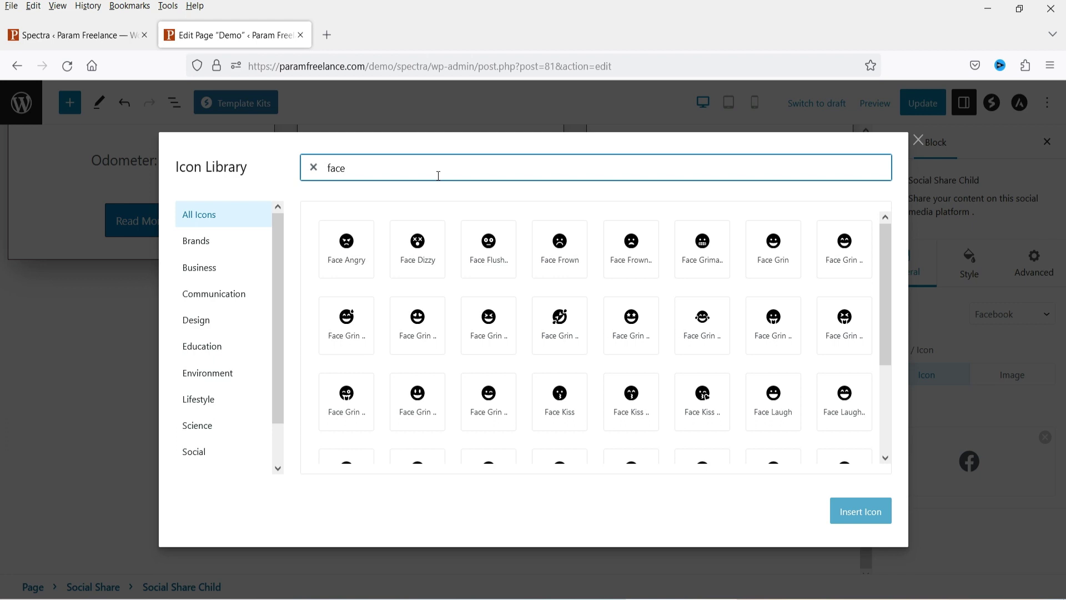
text(book)
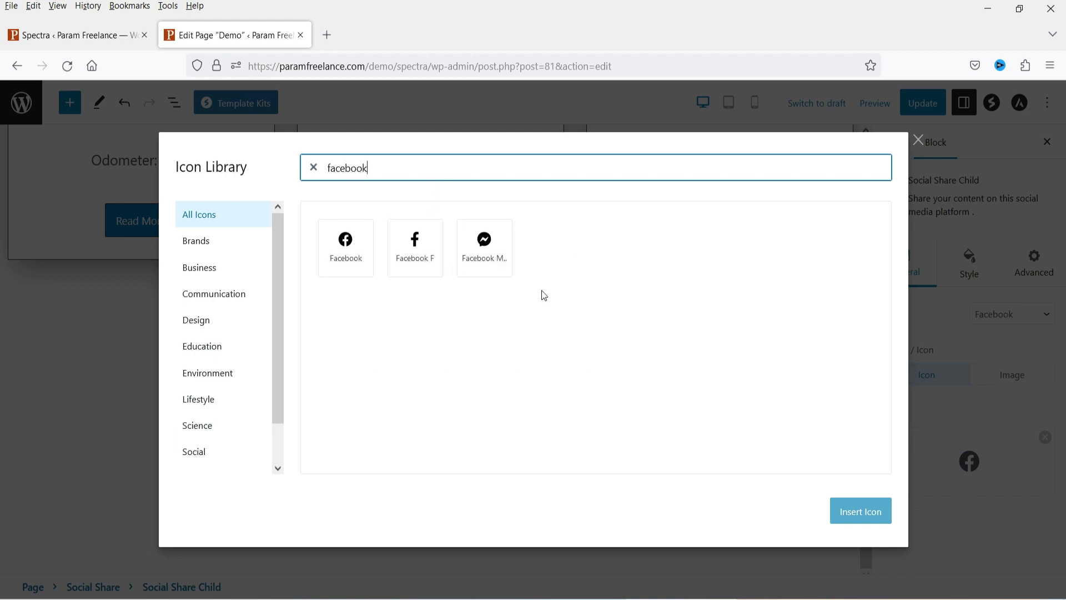
click(427, 256)
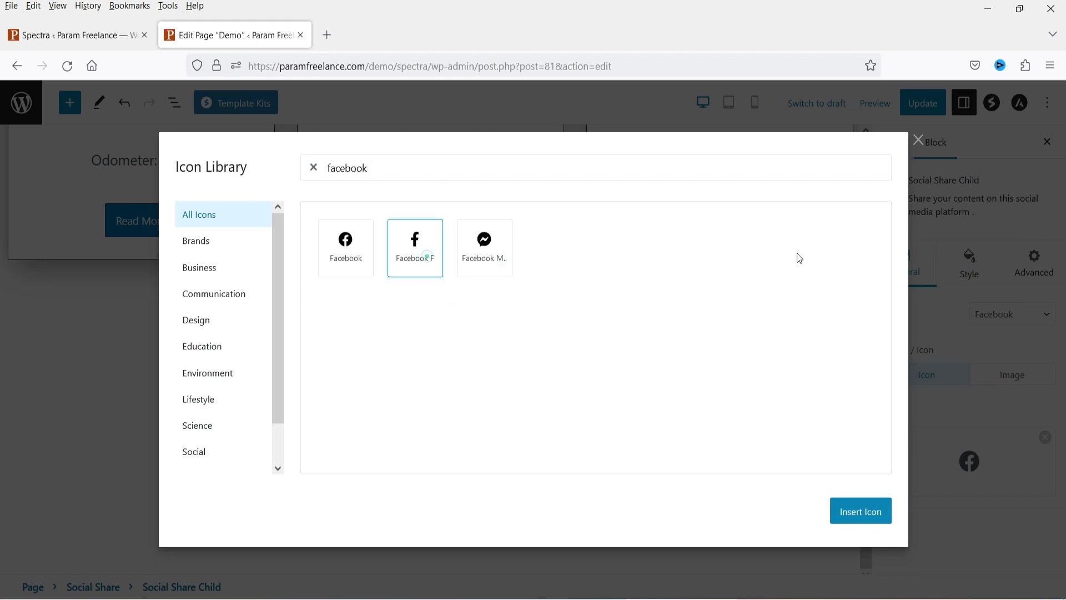
click(878, 516)
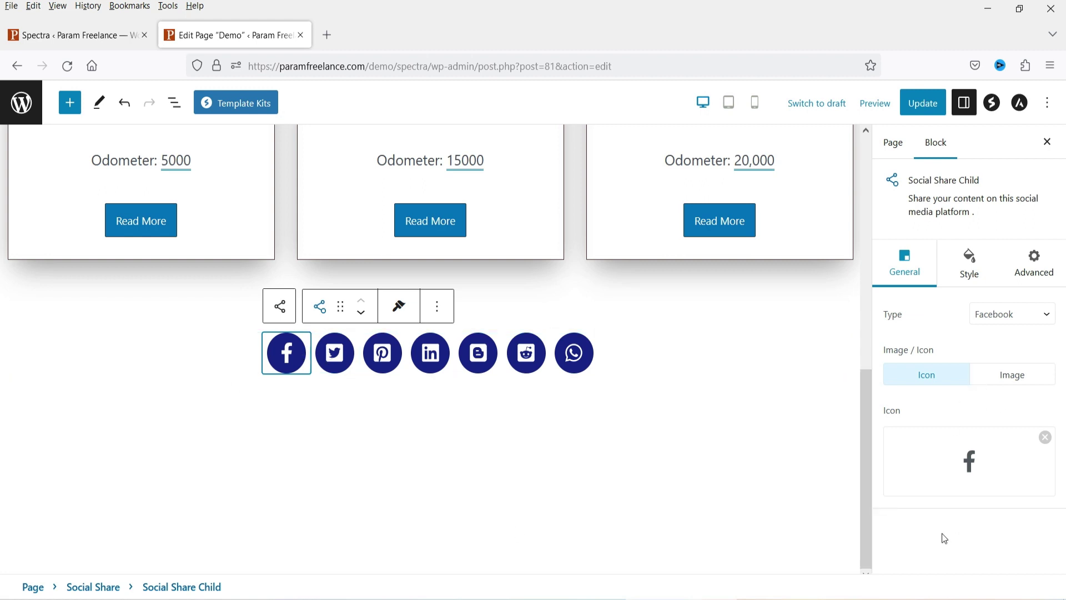
click(923, 103)
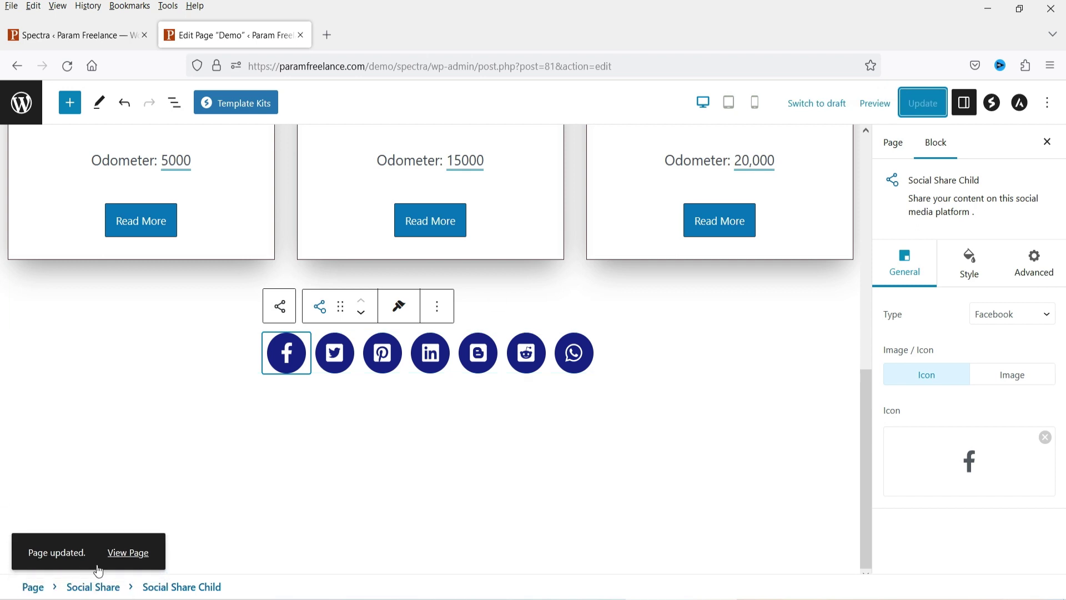
Open the live Demo page in a new tab and scroll to the navy share icons
right_click(127, 552)
click(215, 333)
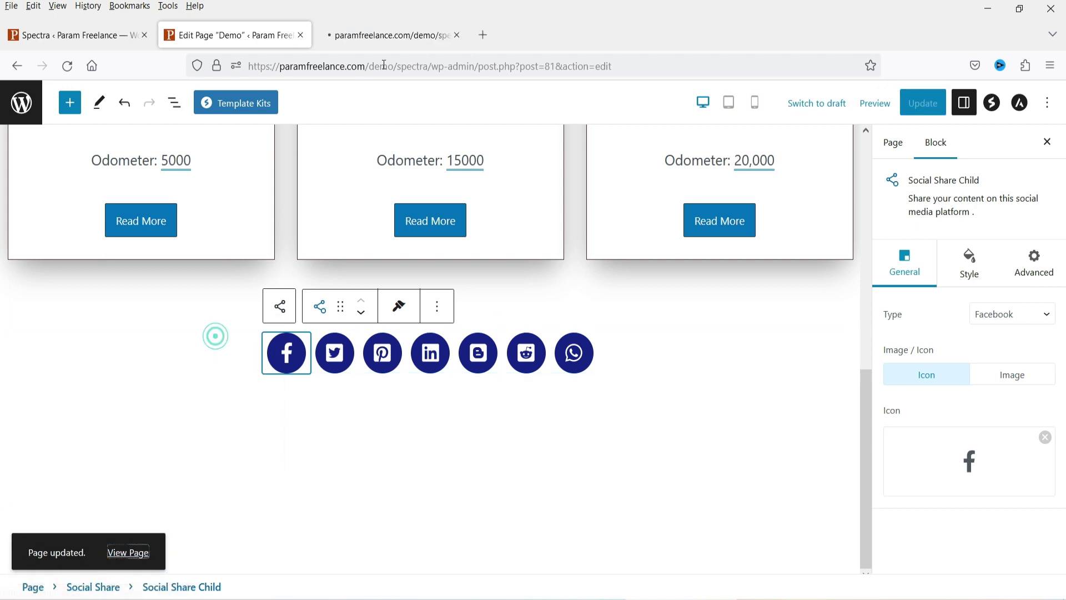
click(388, 35)
scroll(800, 280, down, 4)
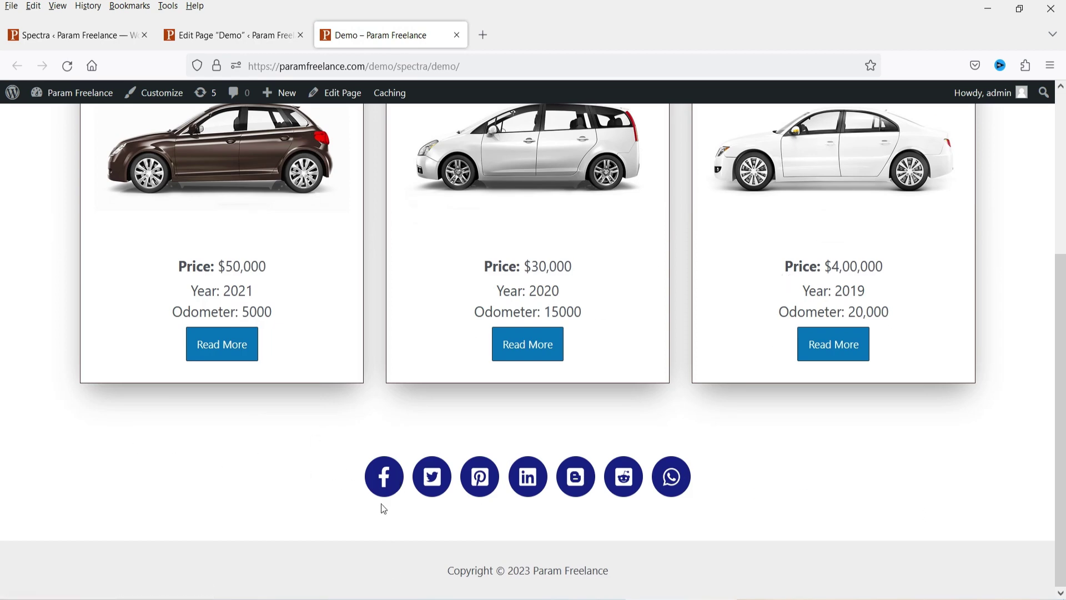
click(381, 483)
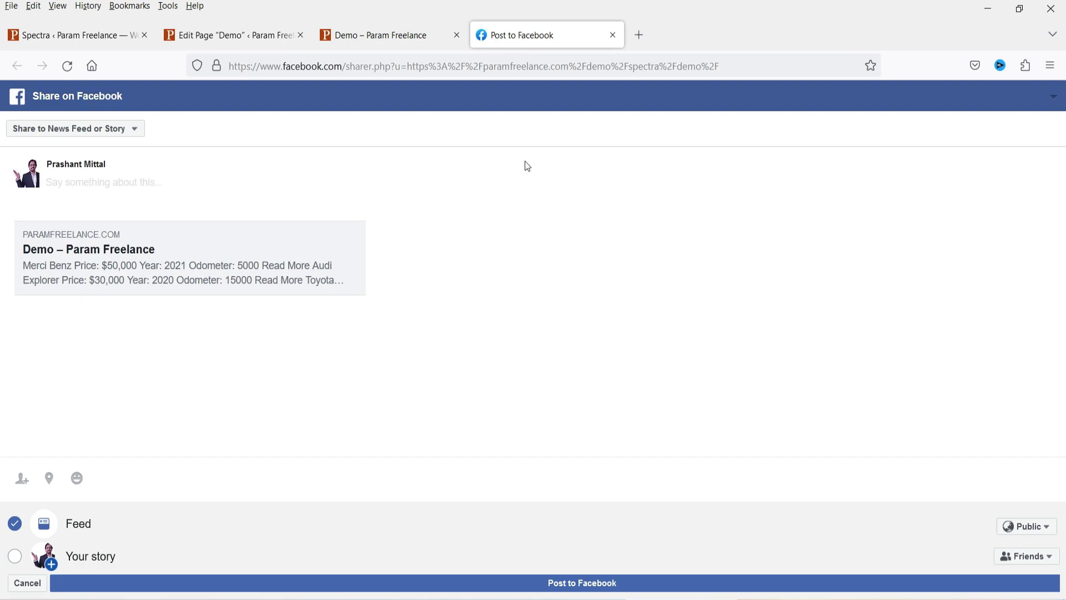
click(613, 35)
click(432, 484)
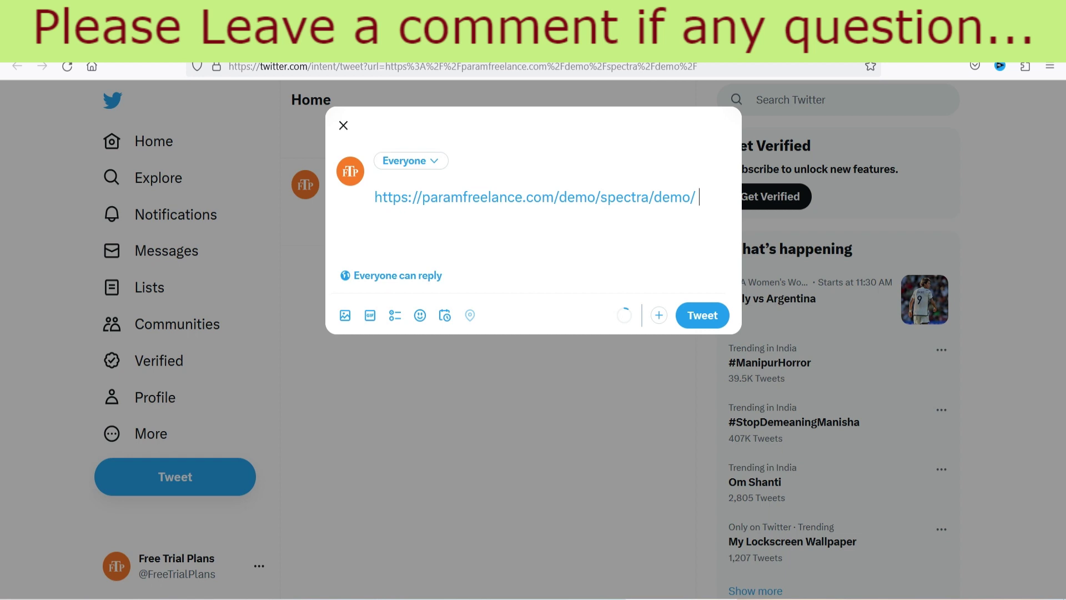
key(ctrl+w)
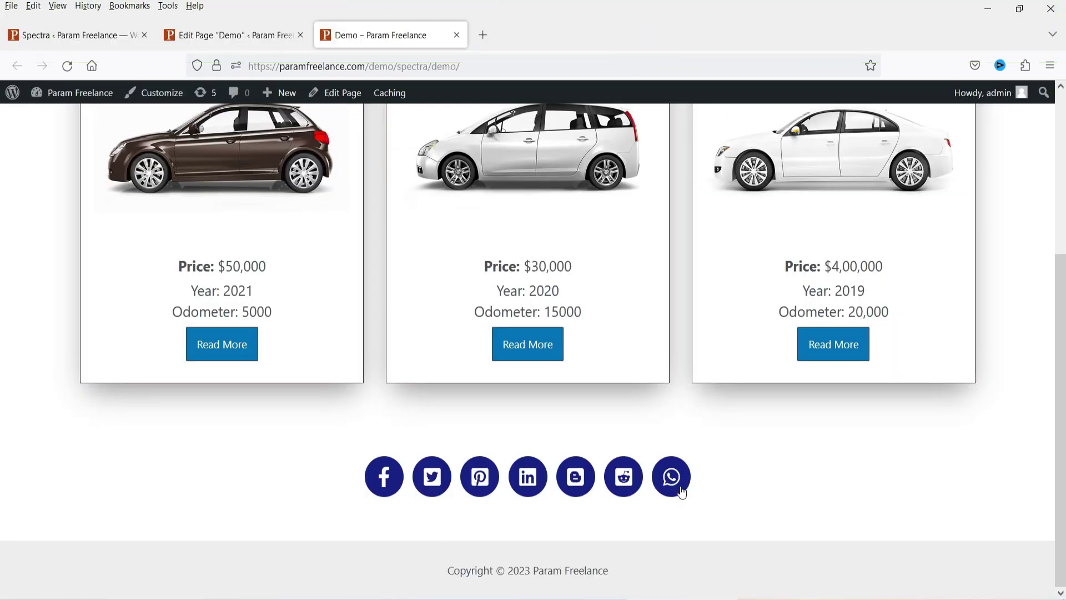
click(670, 481)
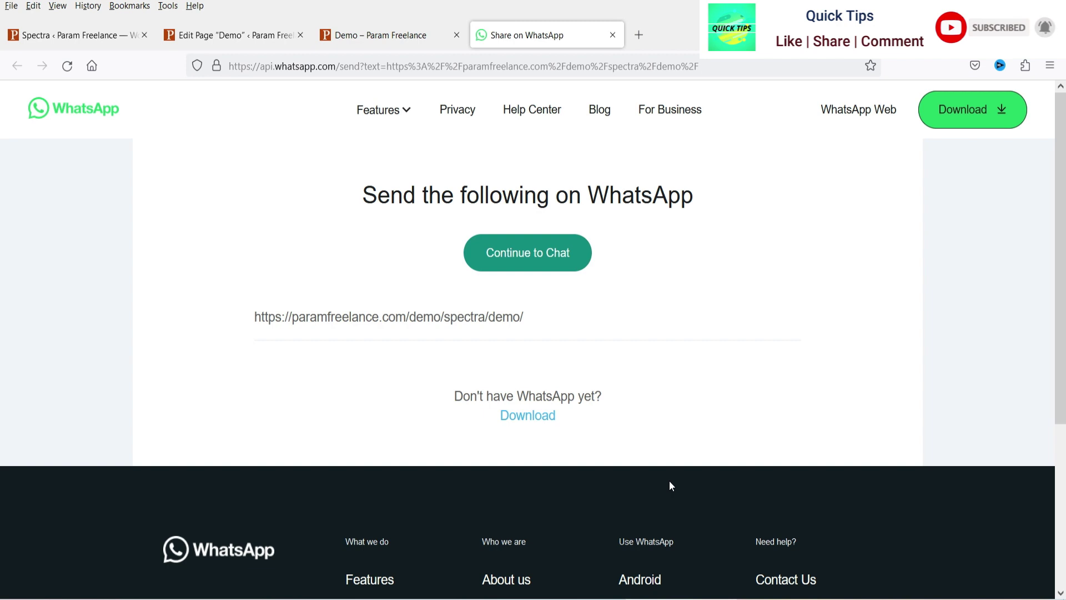
click(613, 35)
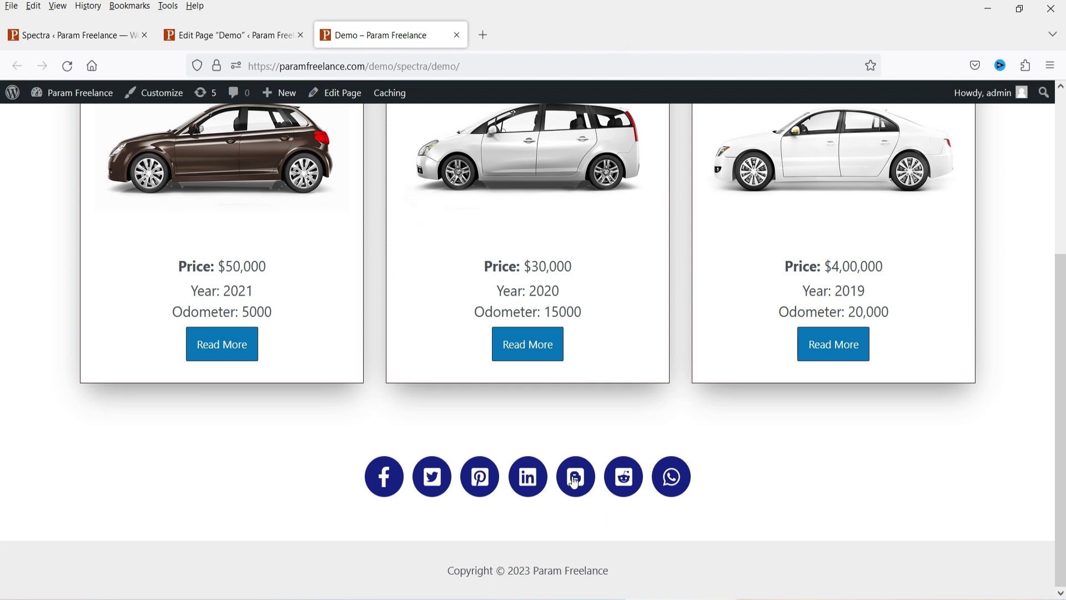
click(574, 478)
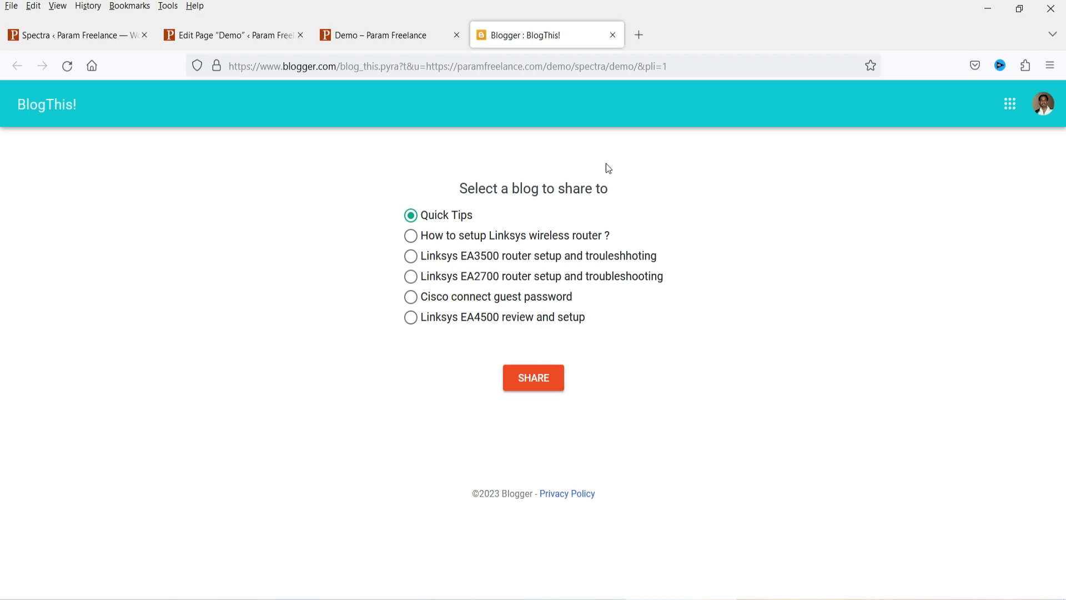
click(612, 35)
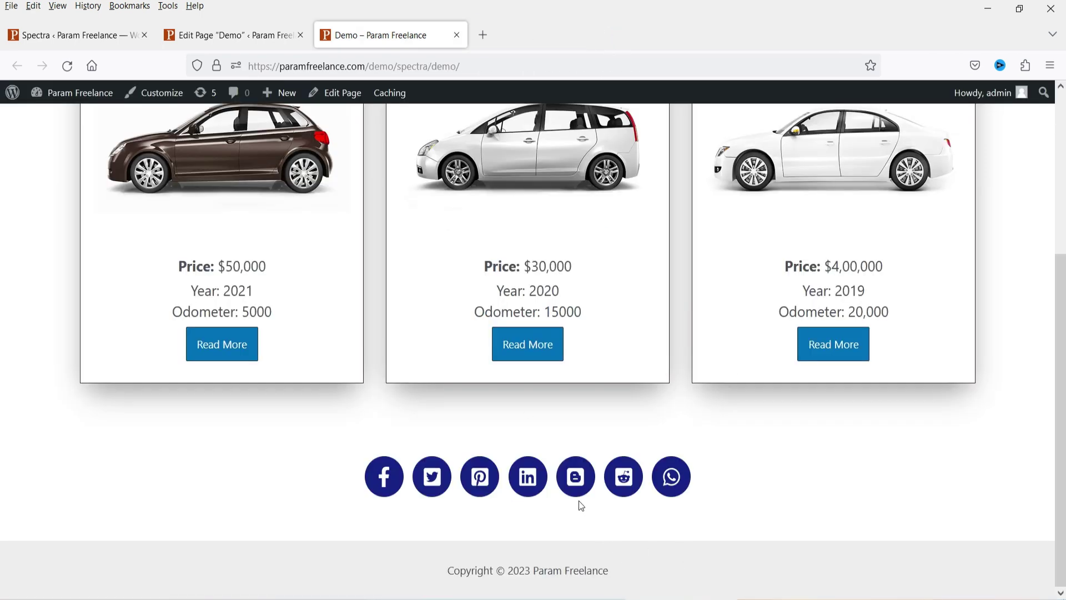
Select the Social Share block on the Demo page, then bring up the admin list of all posts
click(195, 36)
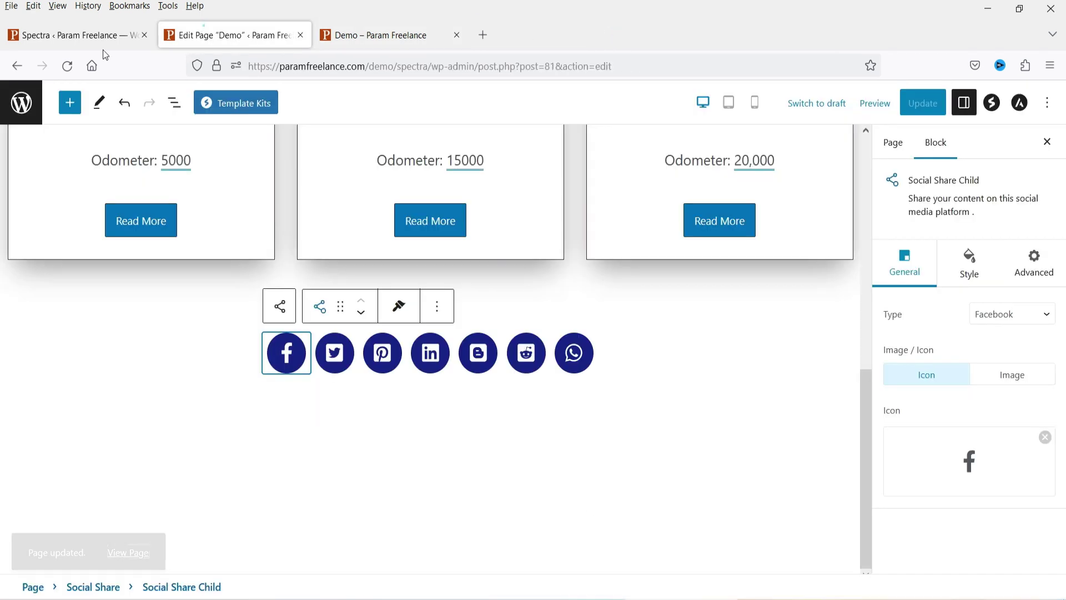
click(662, 362)
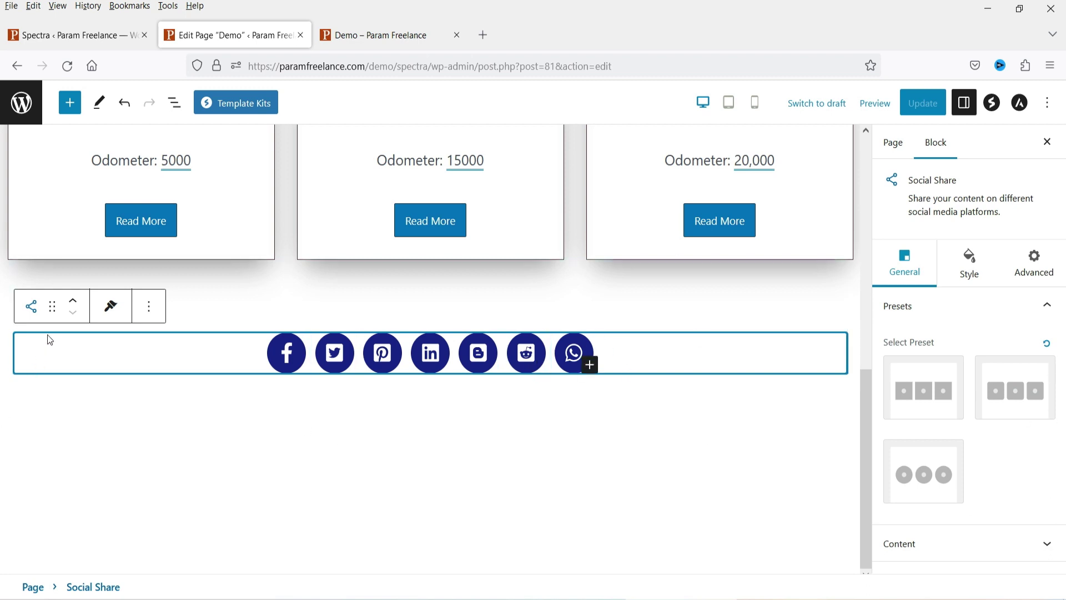
click(35, 34)
click(43, 186)
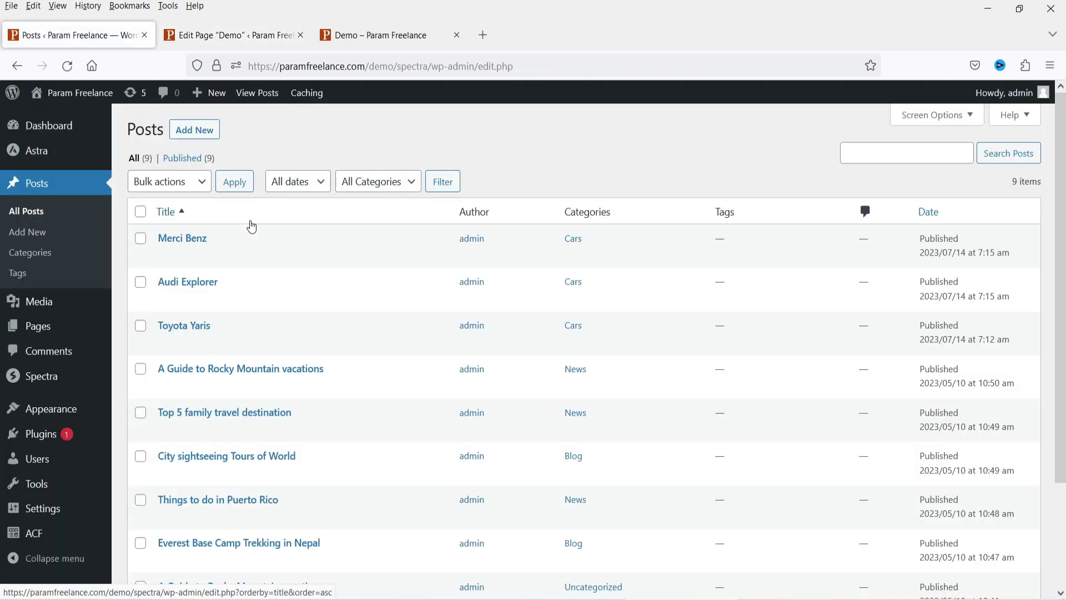
Open 'A Guide to Rocky Mountain vacations' for editing in a new tab and add a block after its last paragraph
right_click(162, 392)
click(212, 404)
key(ctrl+Tab)
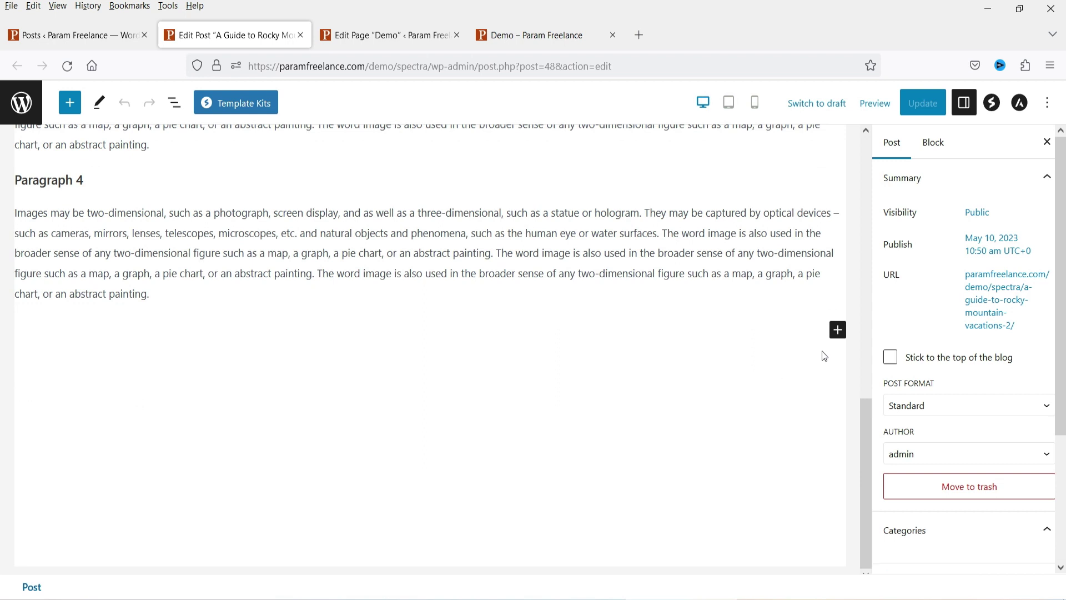
click(838, 333)
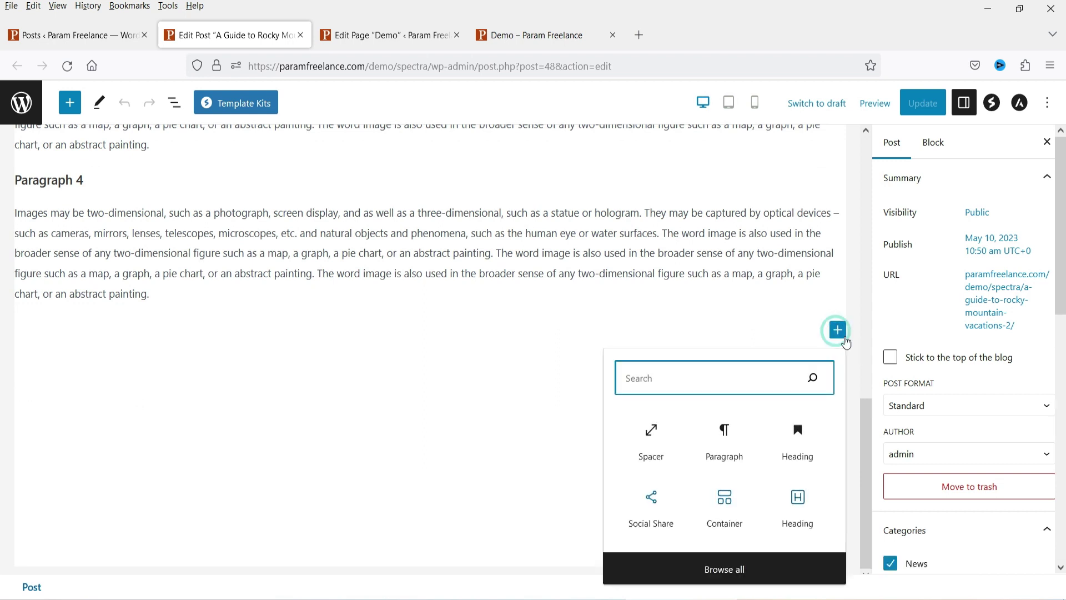
click(651, 525)
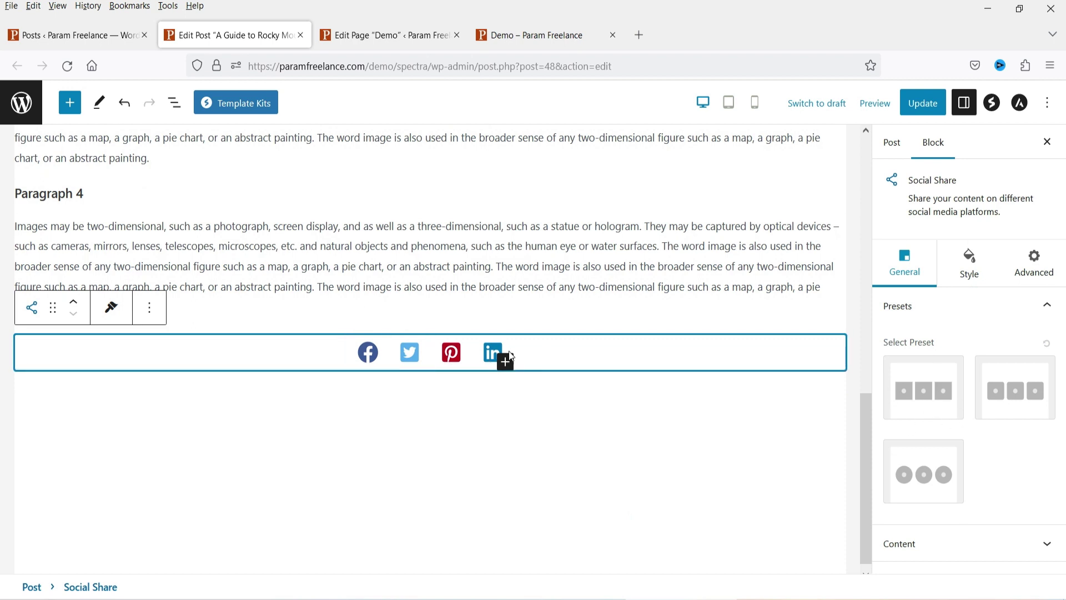
click(538, 39)
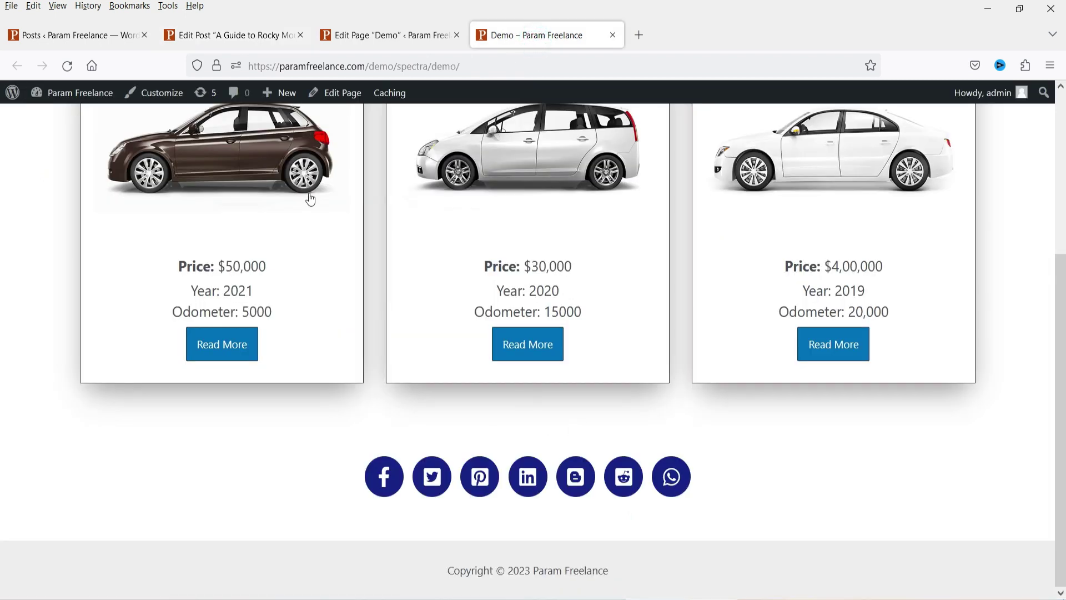
click(233, 35)
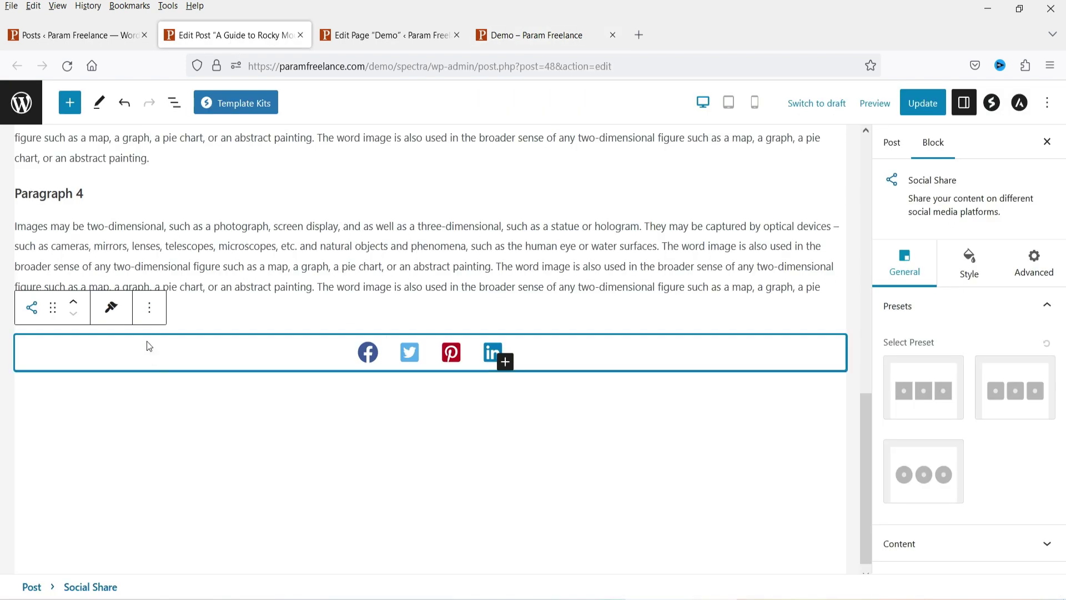
click(150, 308)
scroll(188, 552, down, 4)
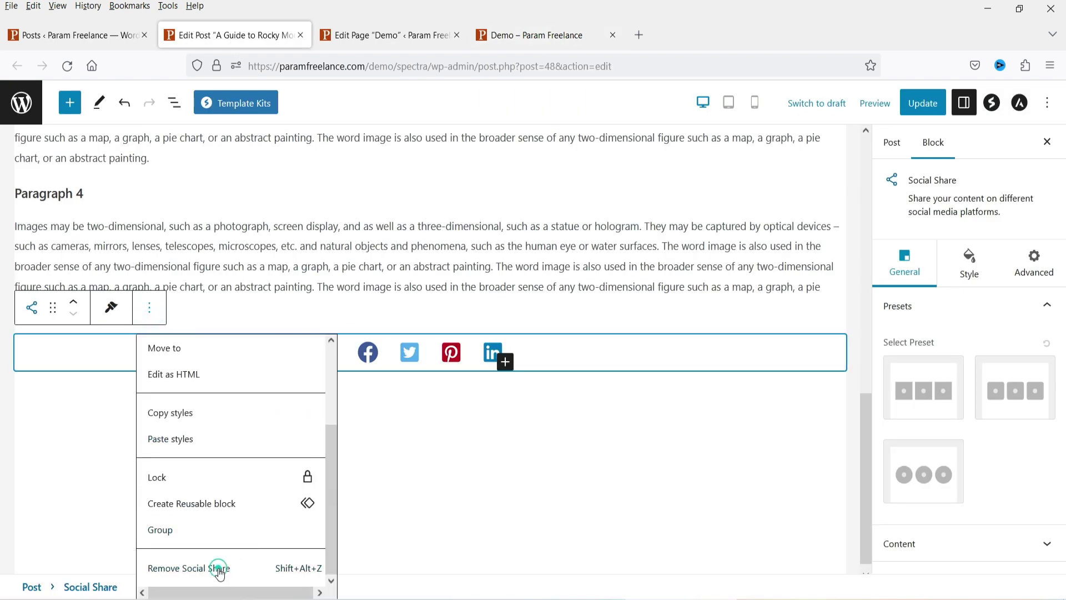
click(220, 567)
Copy the styled Social Share block from the Demo page editor
click(393, 39)
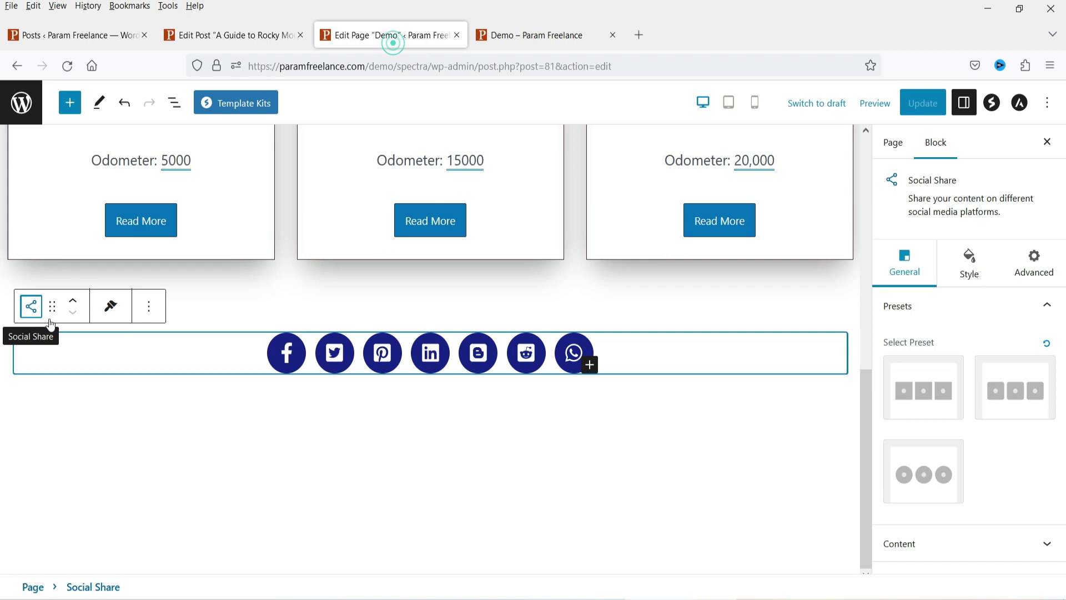
click(149, 307)
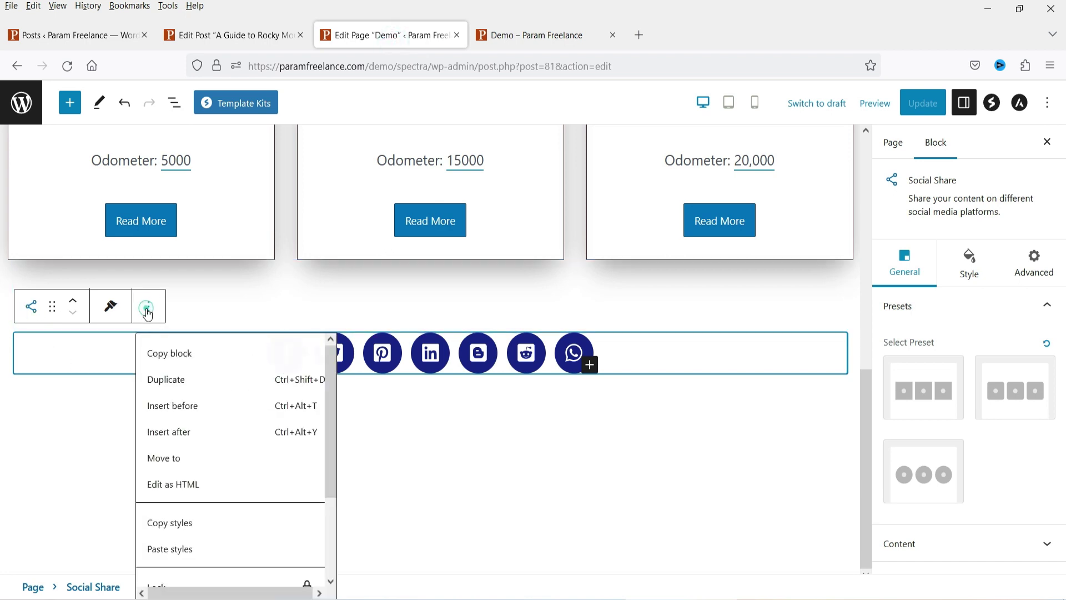
click(171, 353)
Paste the Social Share block into a new empty block below Paragraph 4 of the Rocky Mountain post
click(236, 34)
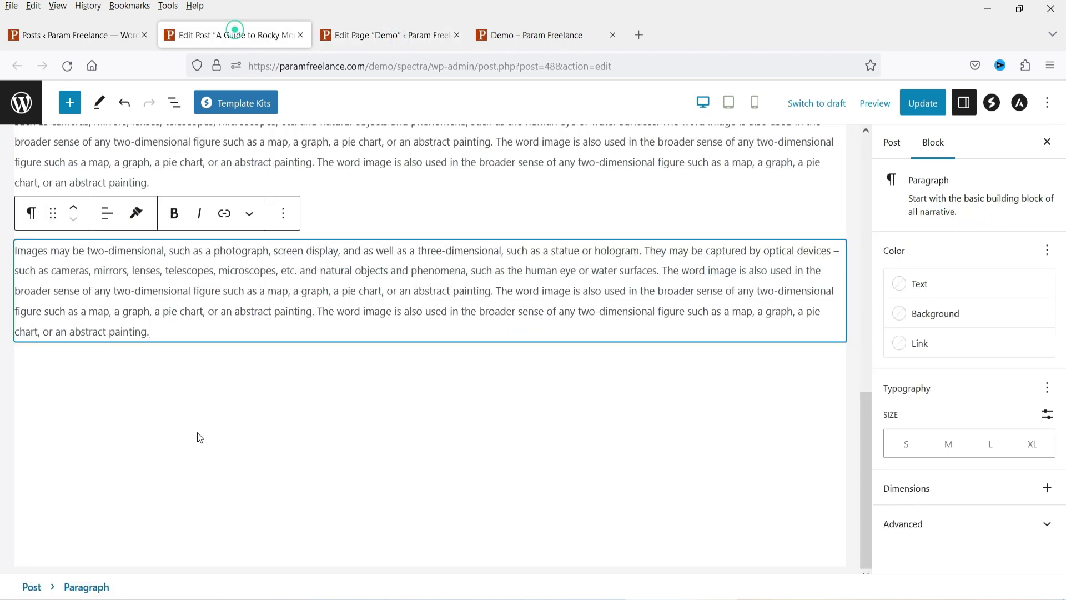
click(290, 375)
click(748, 370)
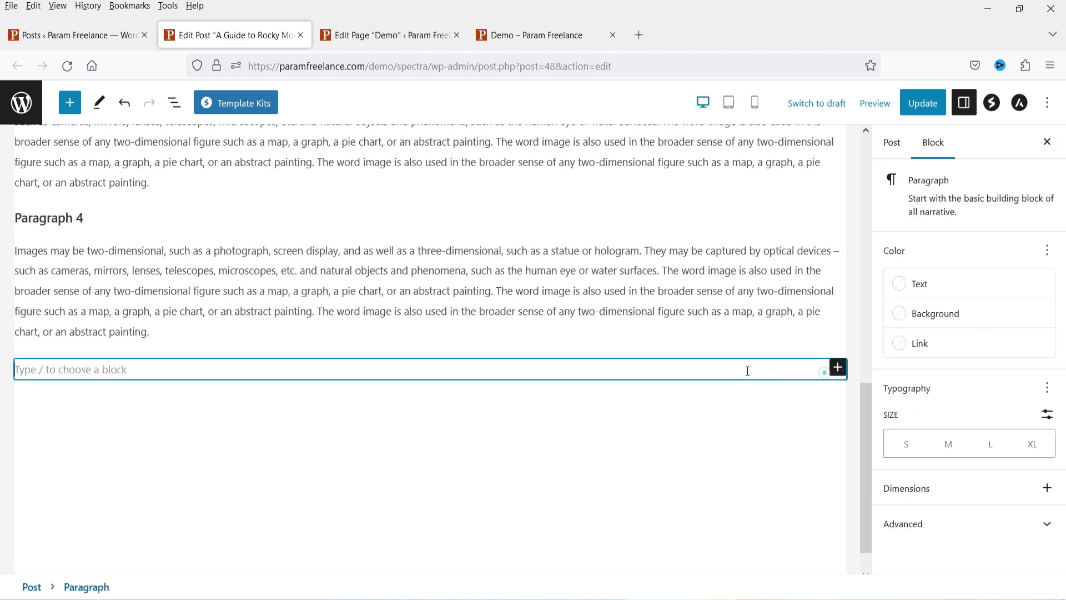
right_click(106, 367)
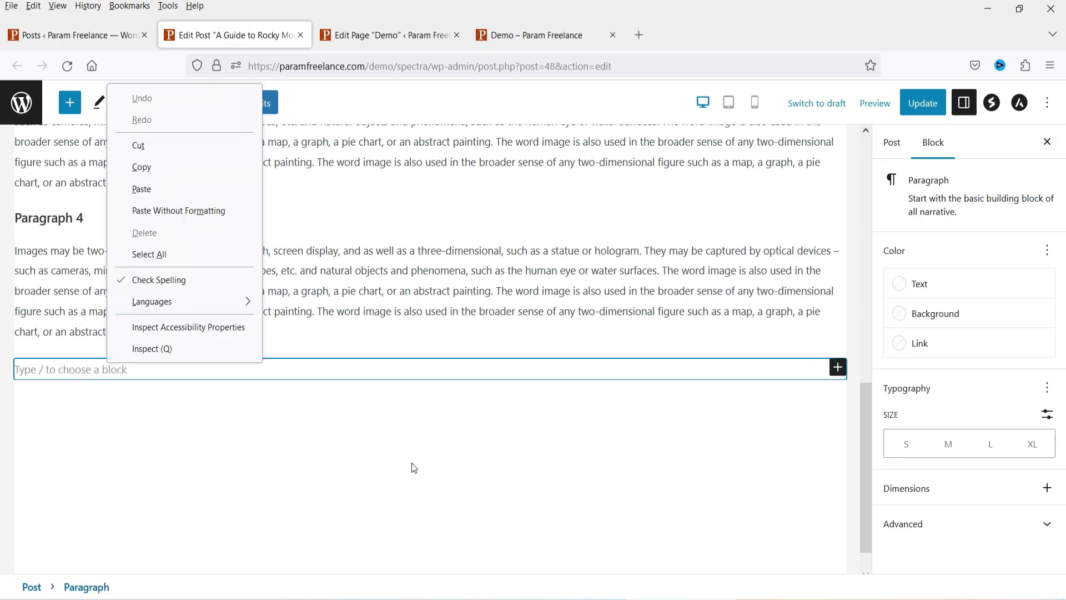
click(386, 483)
click(67, 363)
key(ctrl+v)
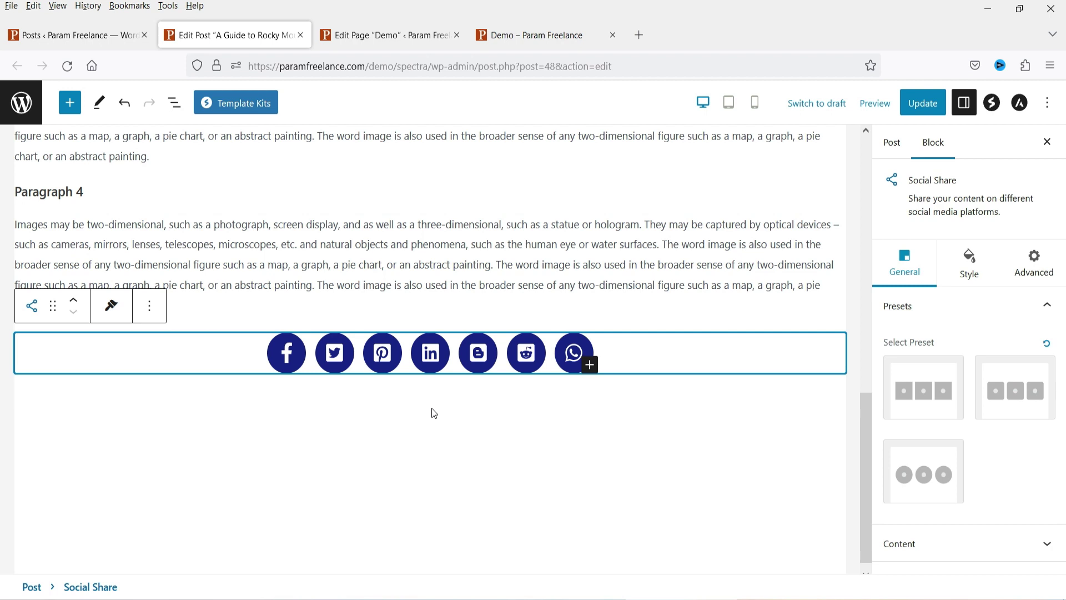
key(ctrl+Tab)
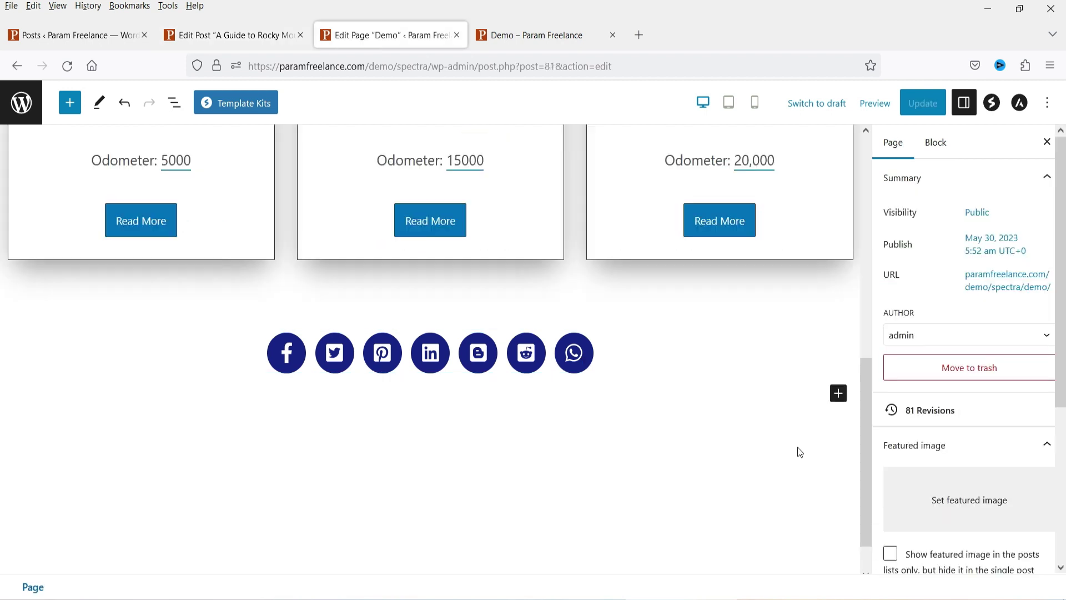